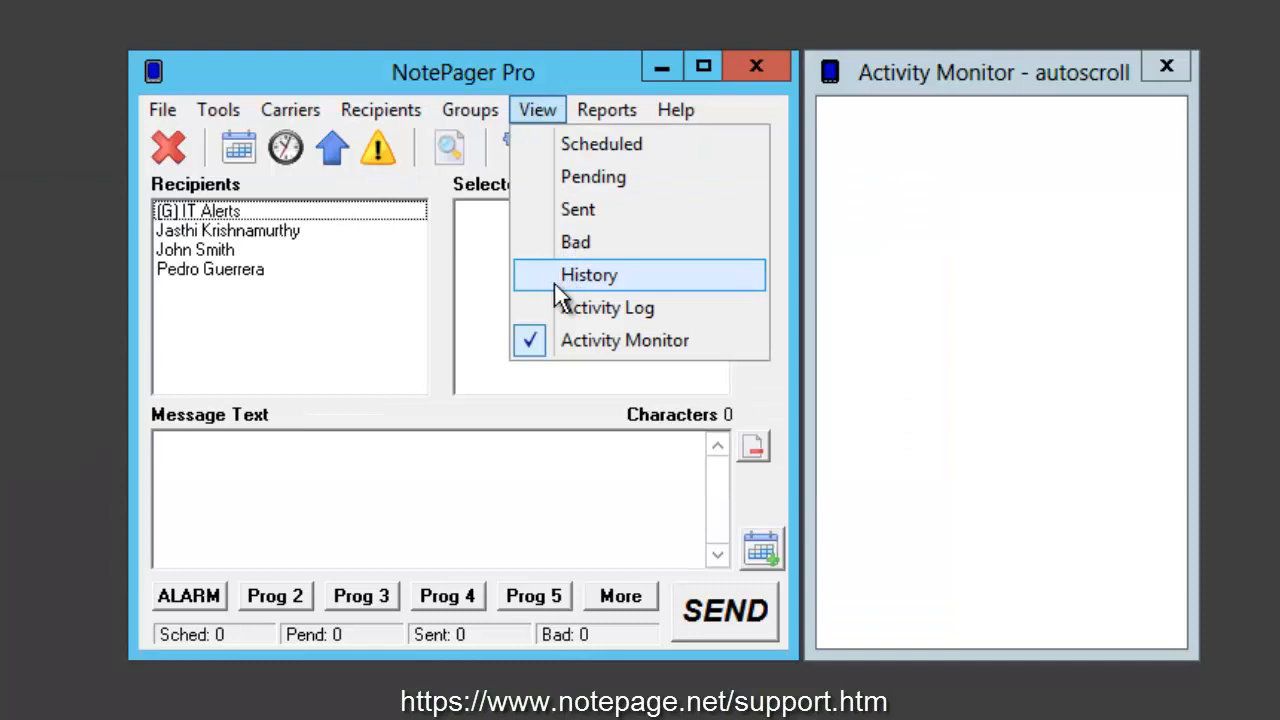
# Step: View the message history and close it
pyautogui.click(556, 284)
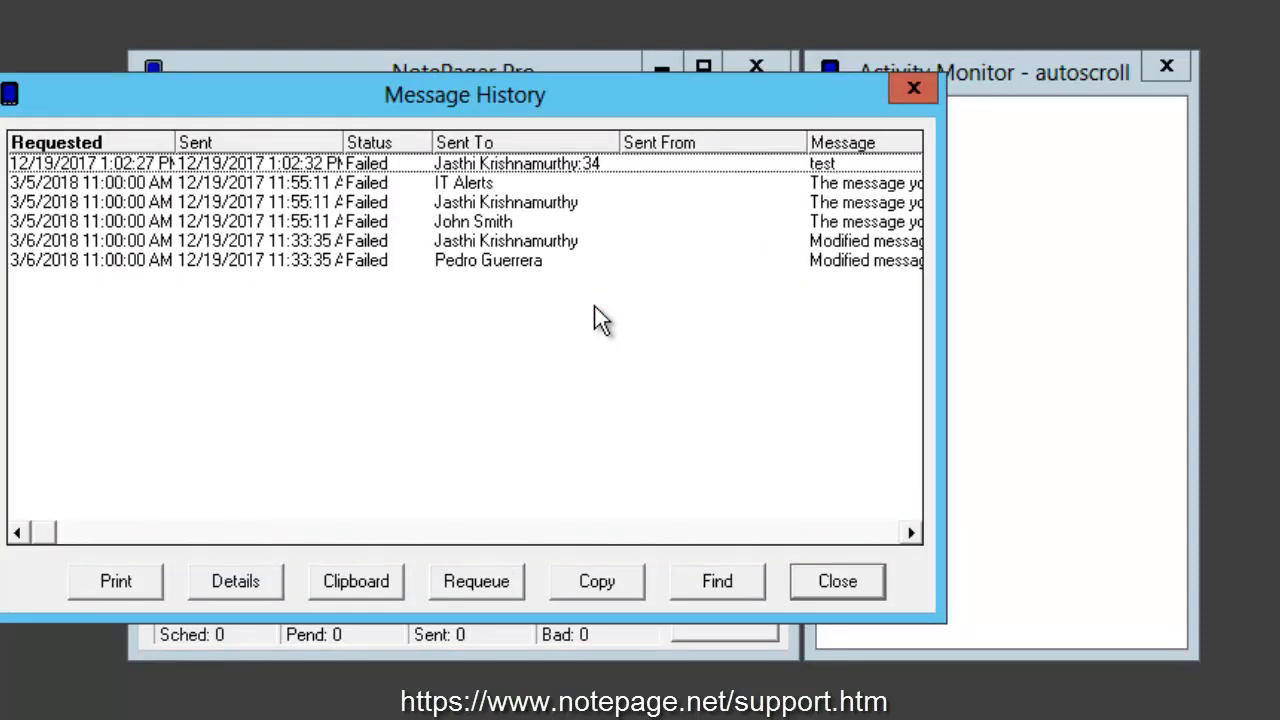
pyautogui.click(908, 97)
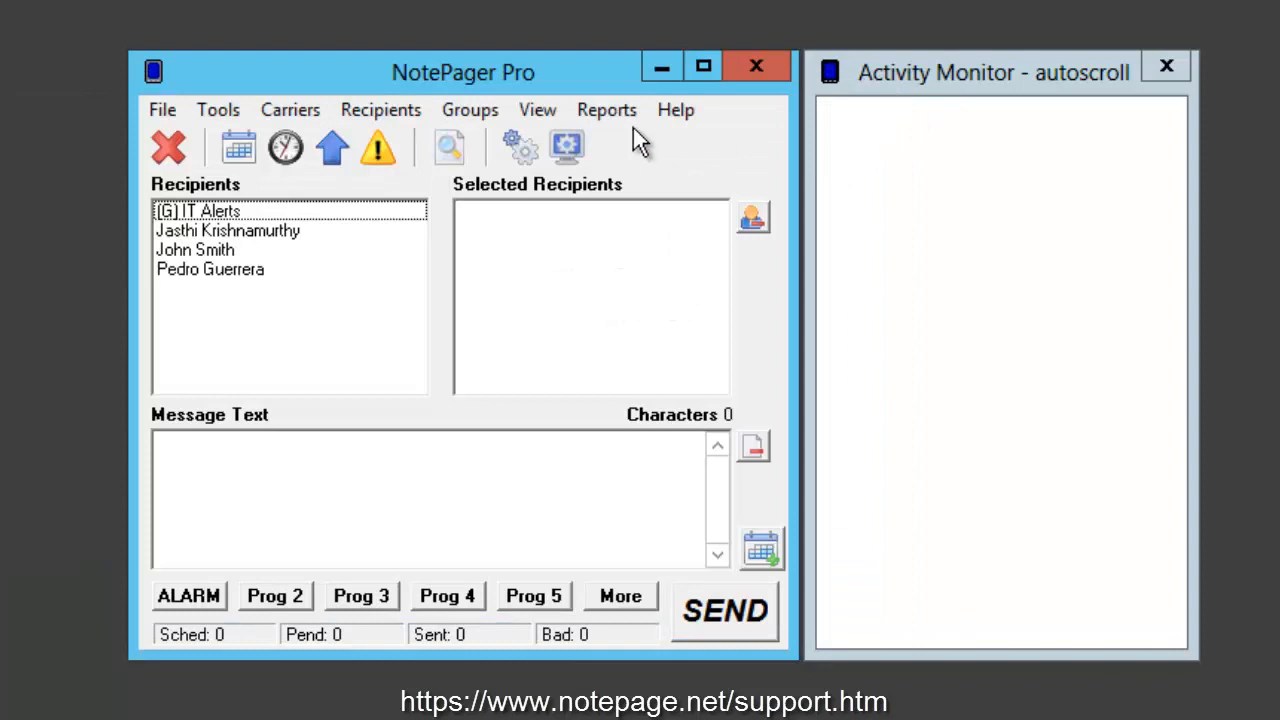
# Step: Look over the available report types, view the options of the sent messages report by date/time, and close it
pyautogui.click(609, 114)
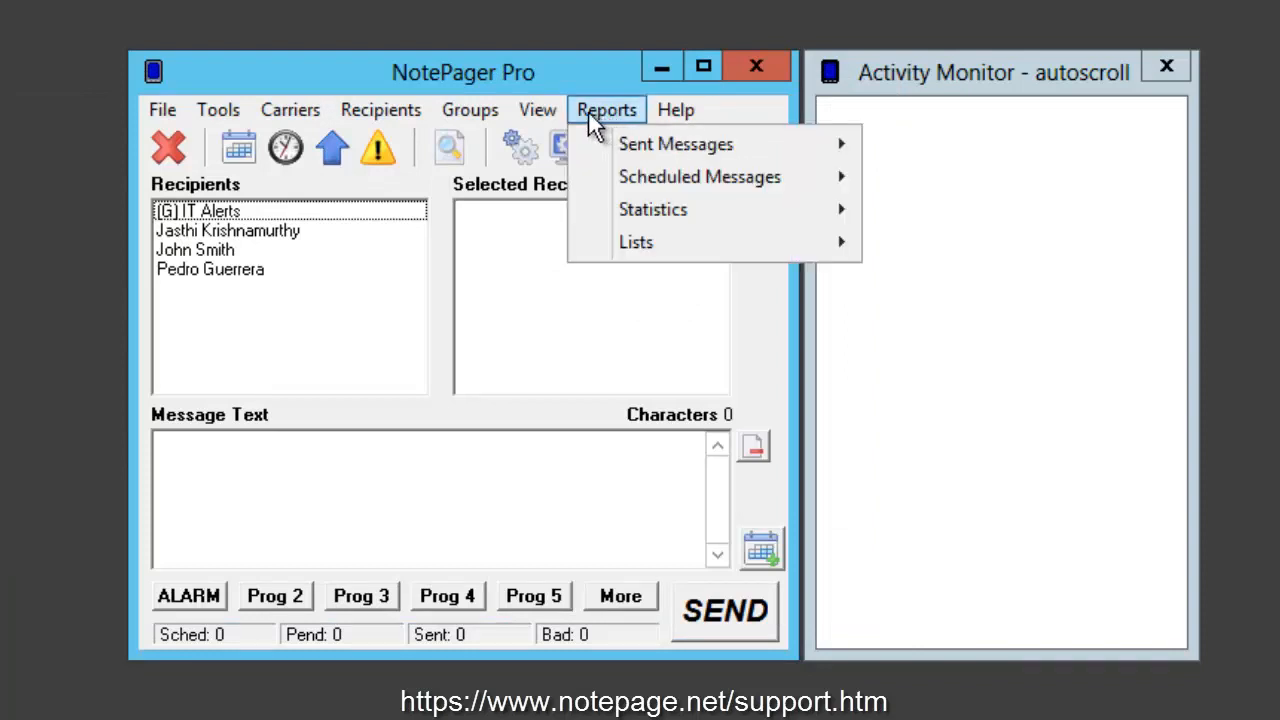
pyautogui.moveTo(592, 146)
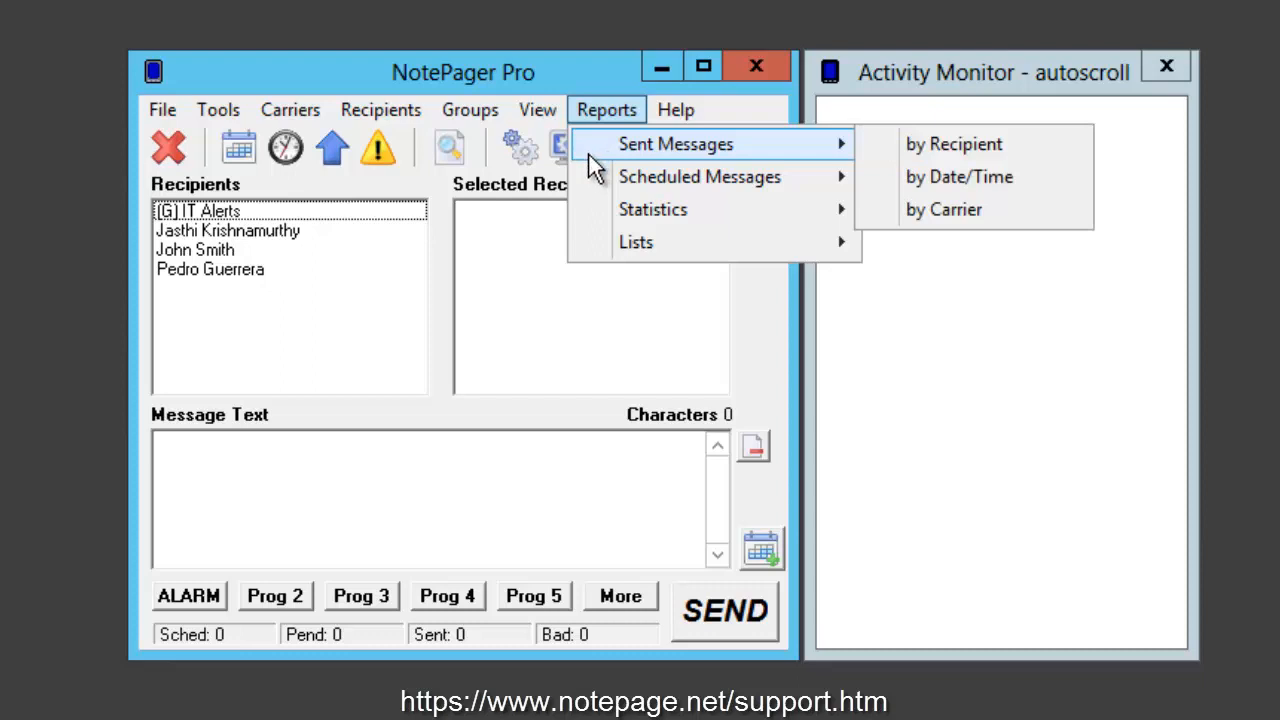
pyautogui.moveTo(592, 190)
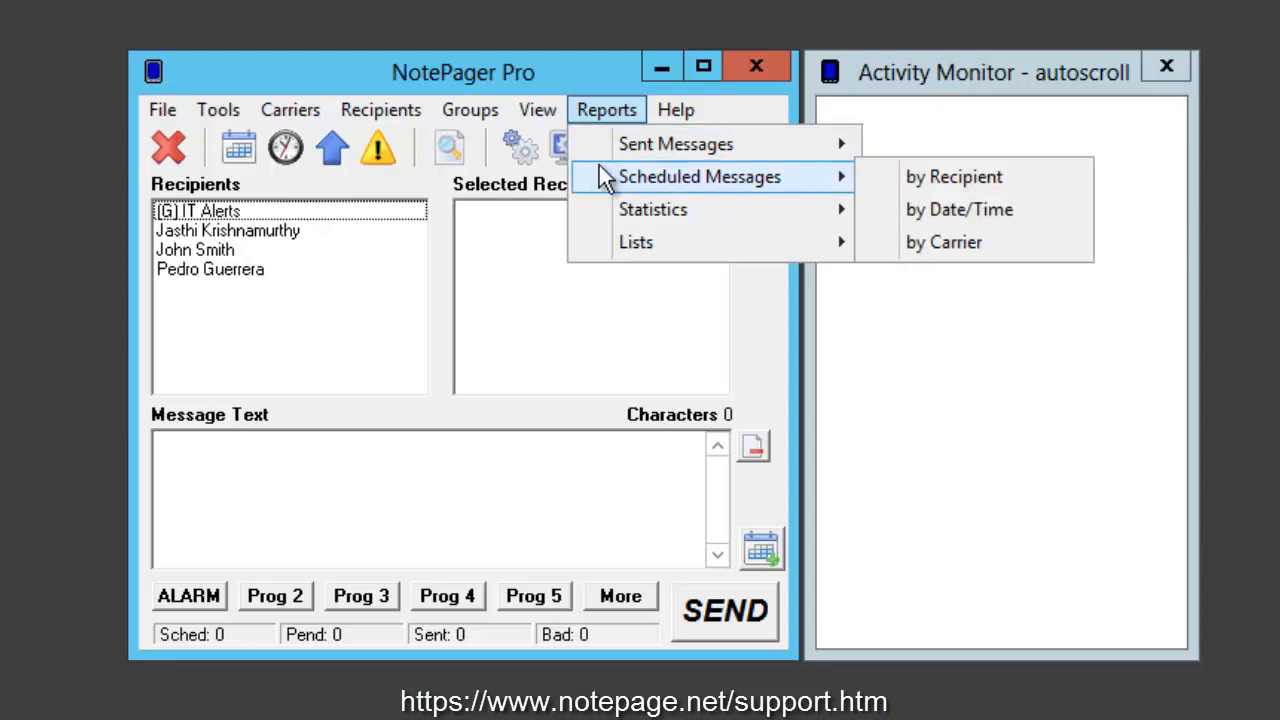
pyautogui.moveTo(838, 143)
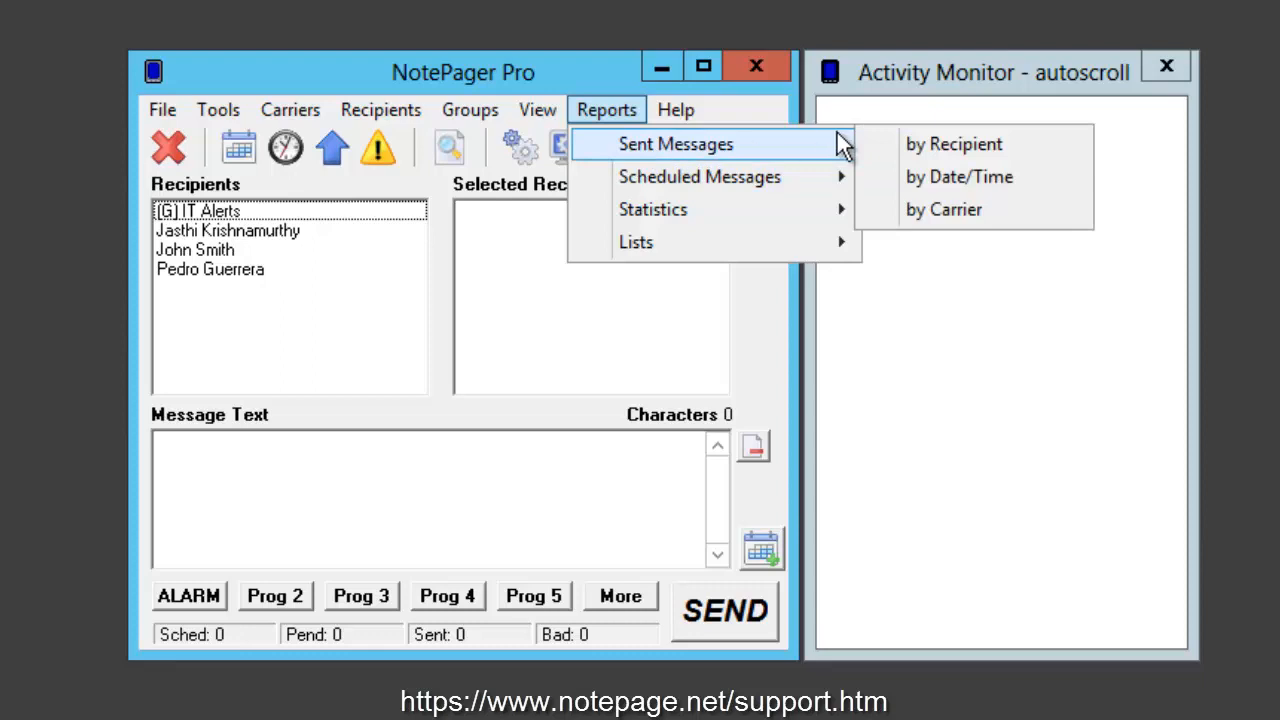
pyautogui.click(952, 177)
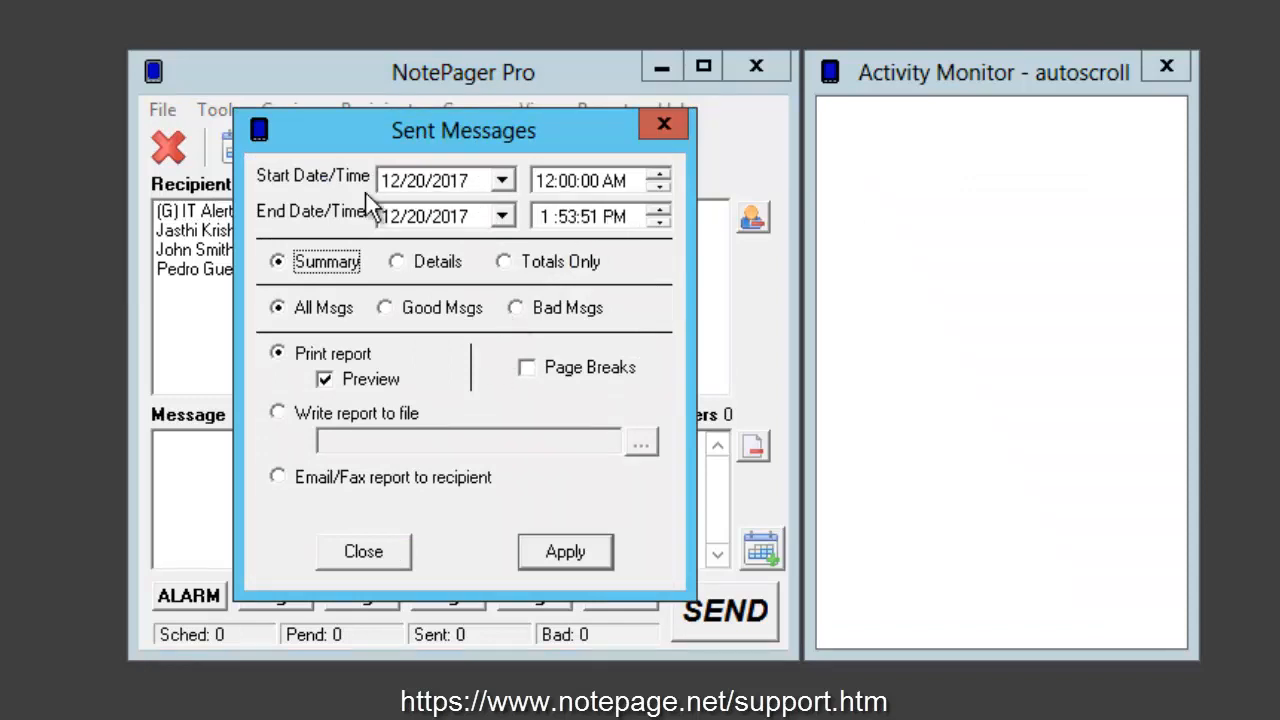
pyautogui.click(398, 563)
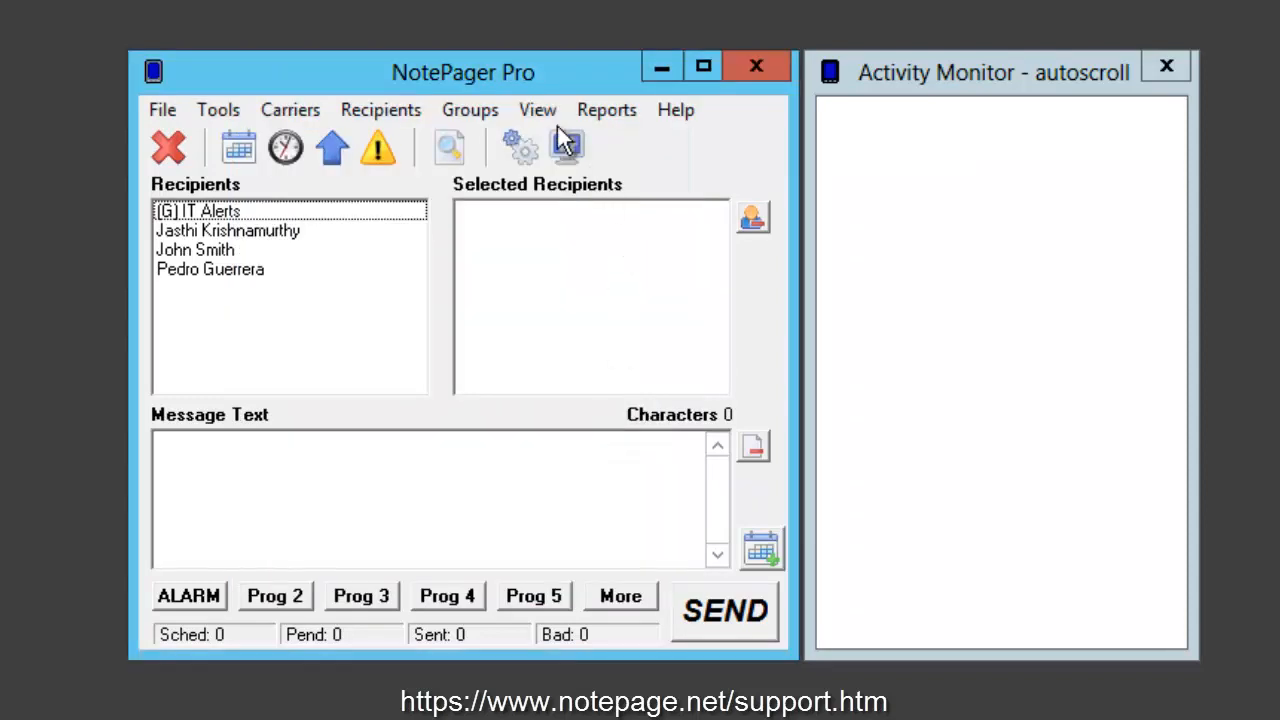
# Step: View the options of the sent messages report by recipient and close it
pyautogui.click(556, 113)
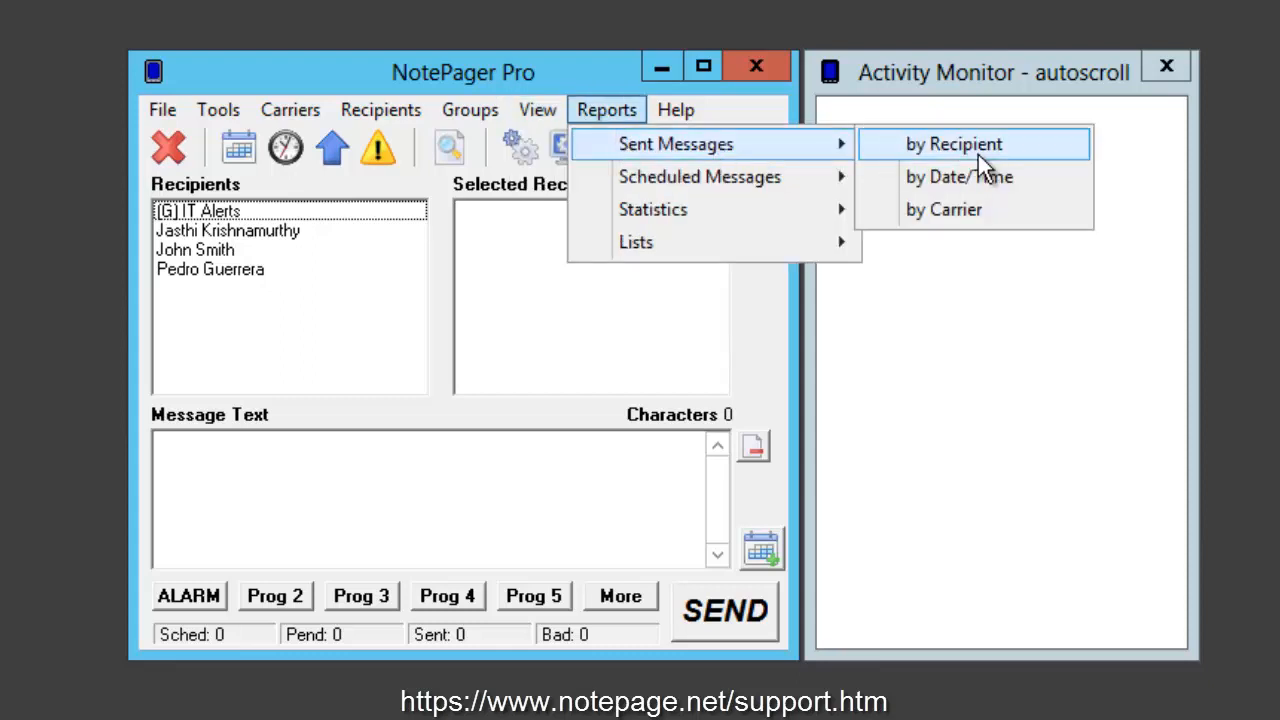
pyautogui.click(978, 154)
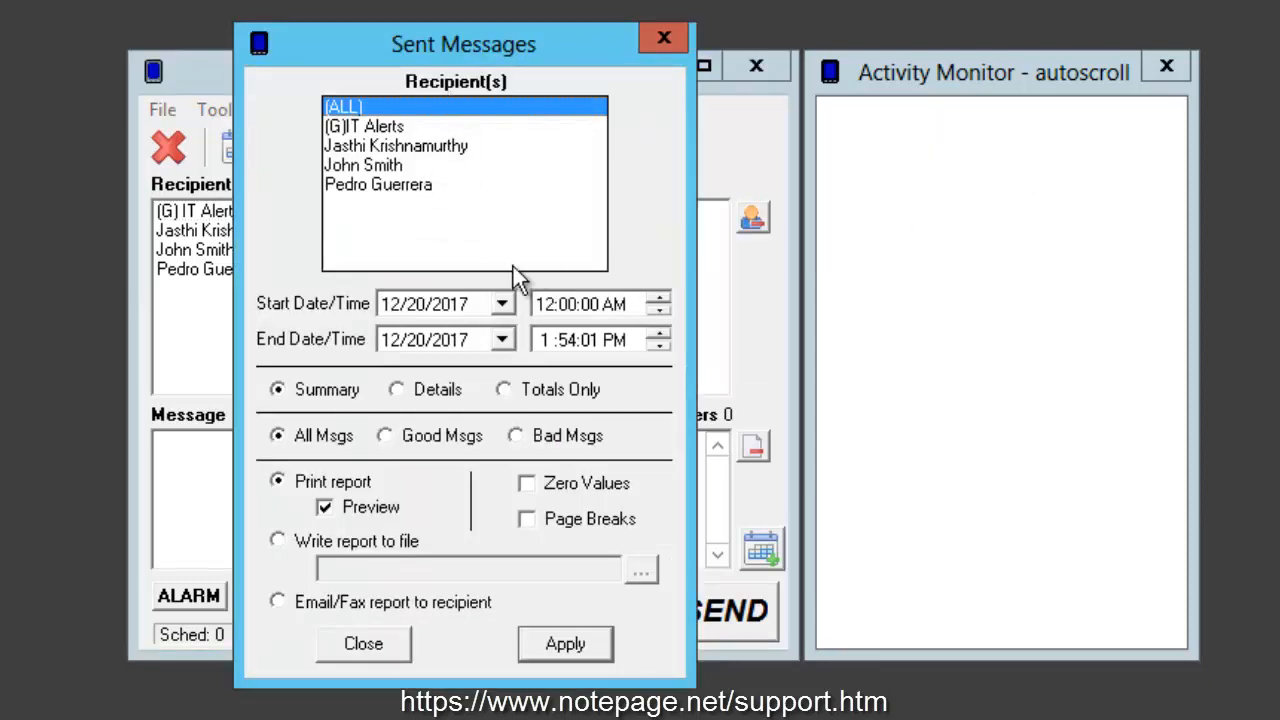
pyautogui.click(664, 38)
# Step: View the options of the sent messages report by carrier and close it
pyautogui.click(595, 112)
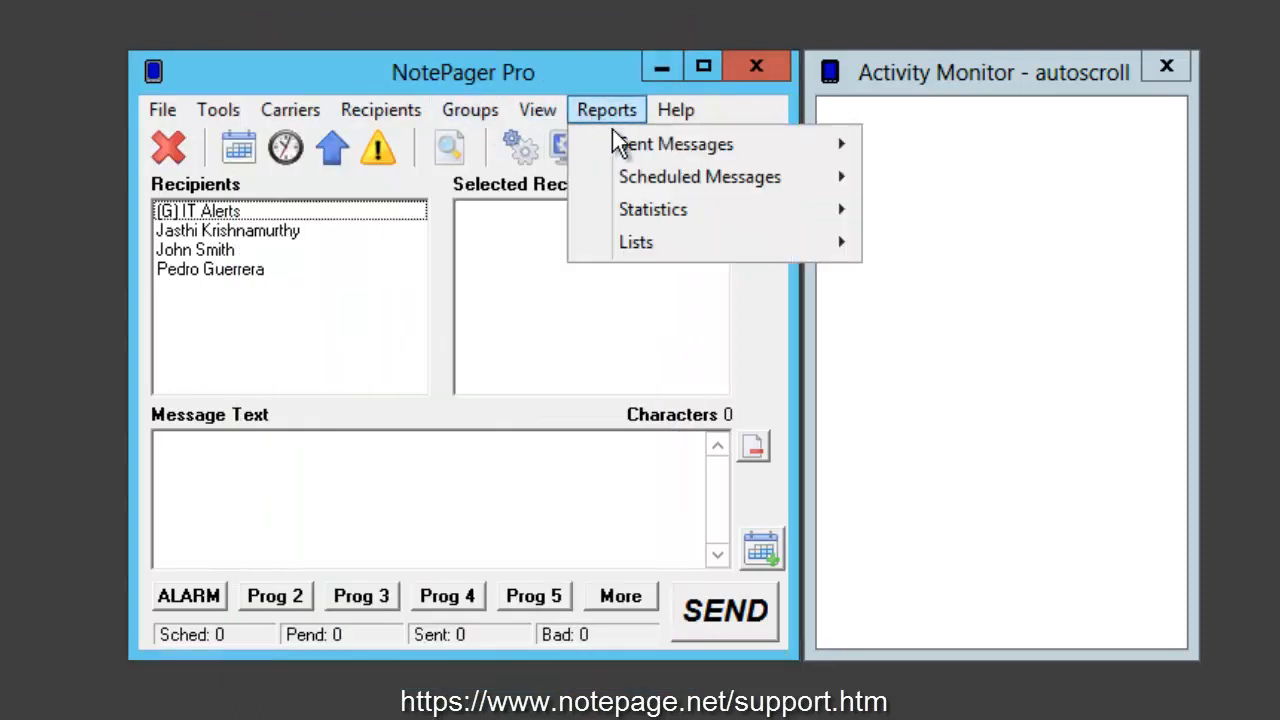
pyautogui.moveTo(780, 160)
pyautogui.click(932, 212)
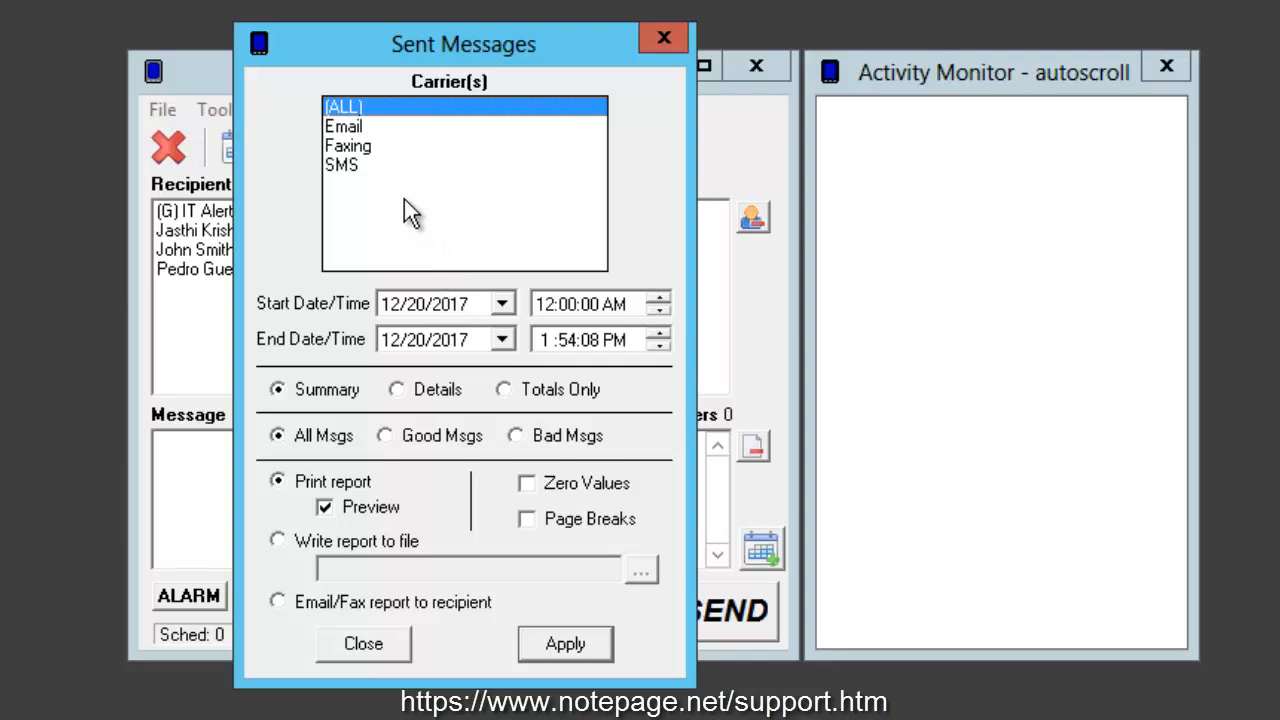
pyautogui.click(661, 42)
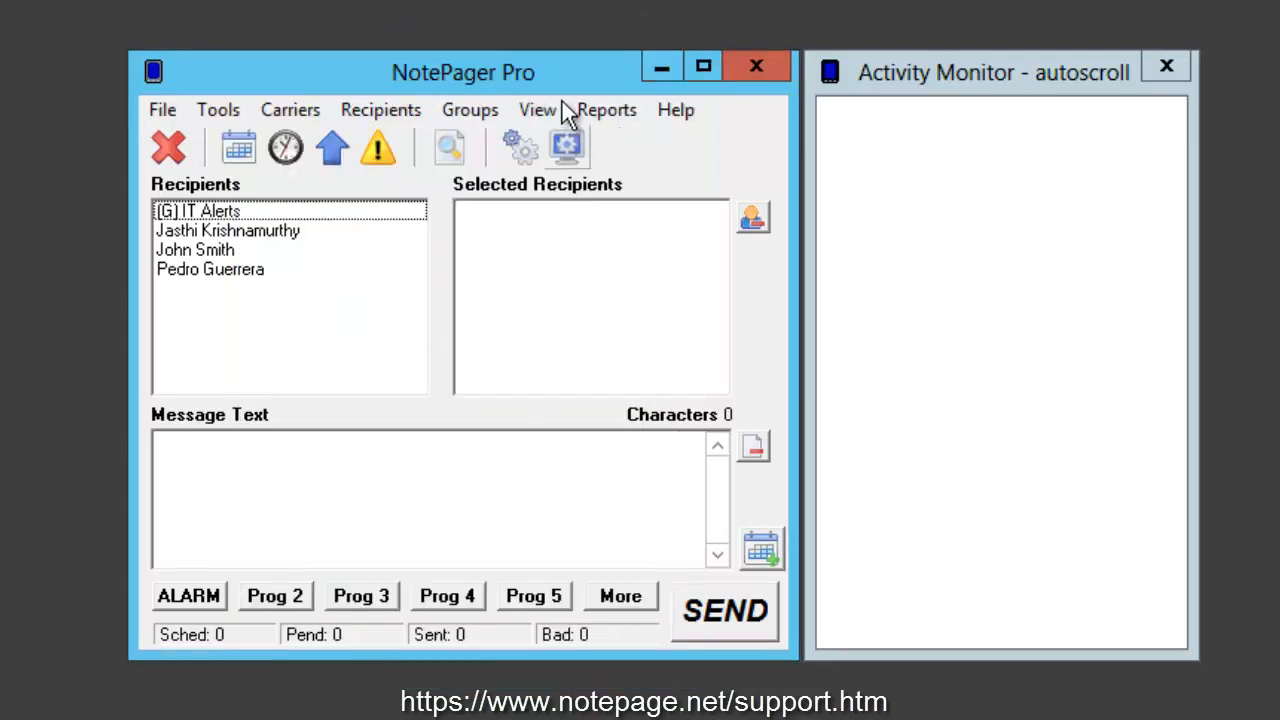
# Step: Open the sent messages report by recipient and try the Summary, Details and Totals Only levels, finishing on Summary
pyautogui.click(607, 111)
pyautogui.moveTo(779, 160)
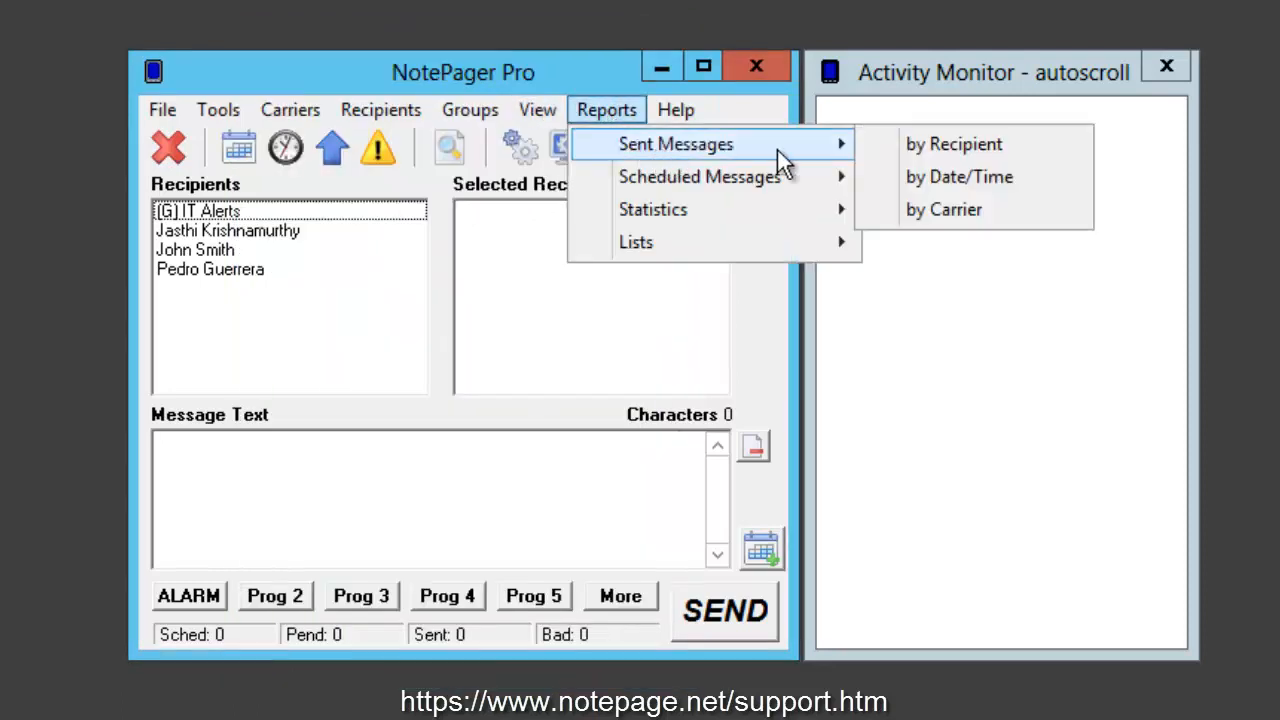
pyautogui.click(916, 148)
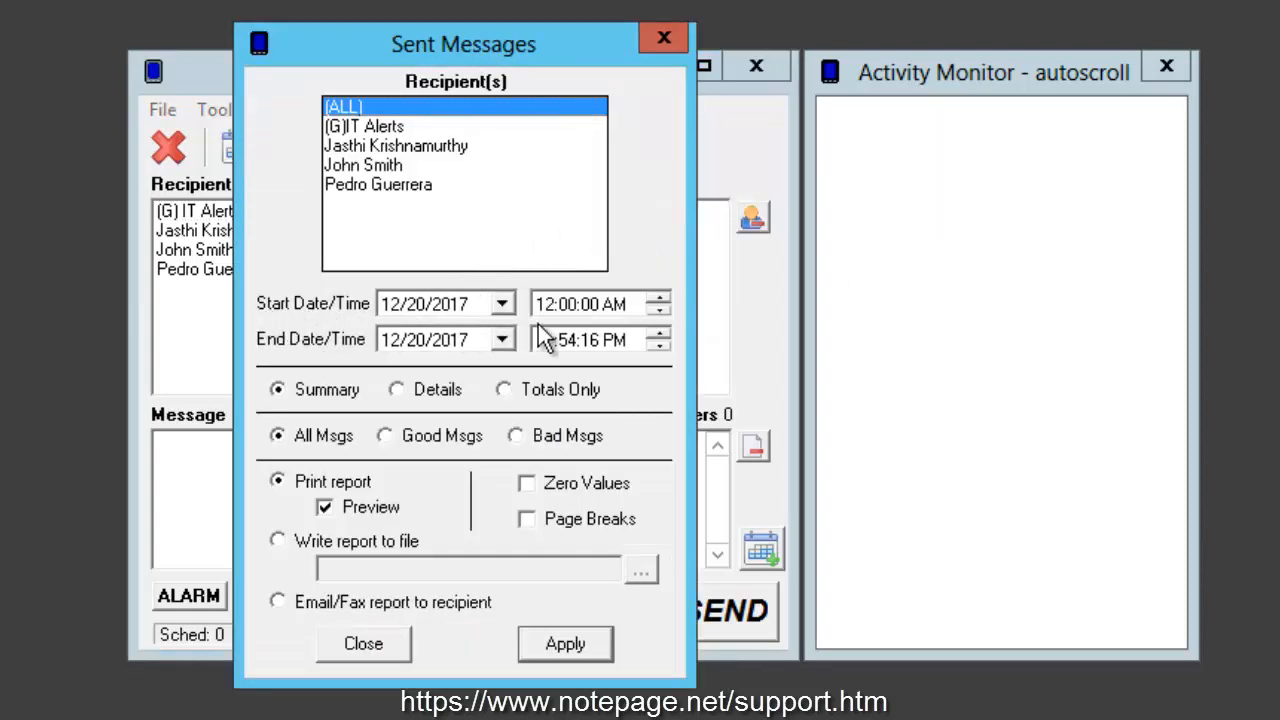
pyautogui.click(345, 393)
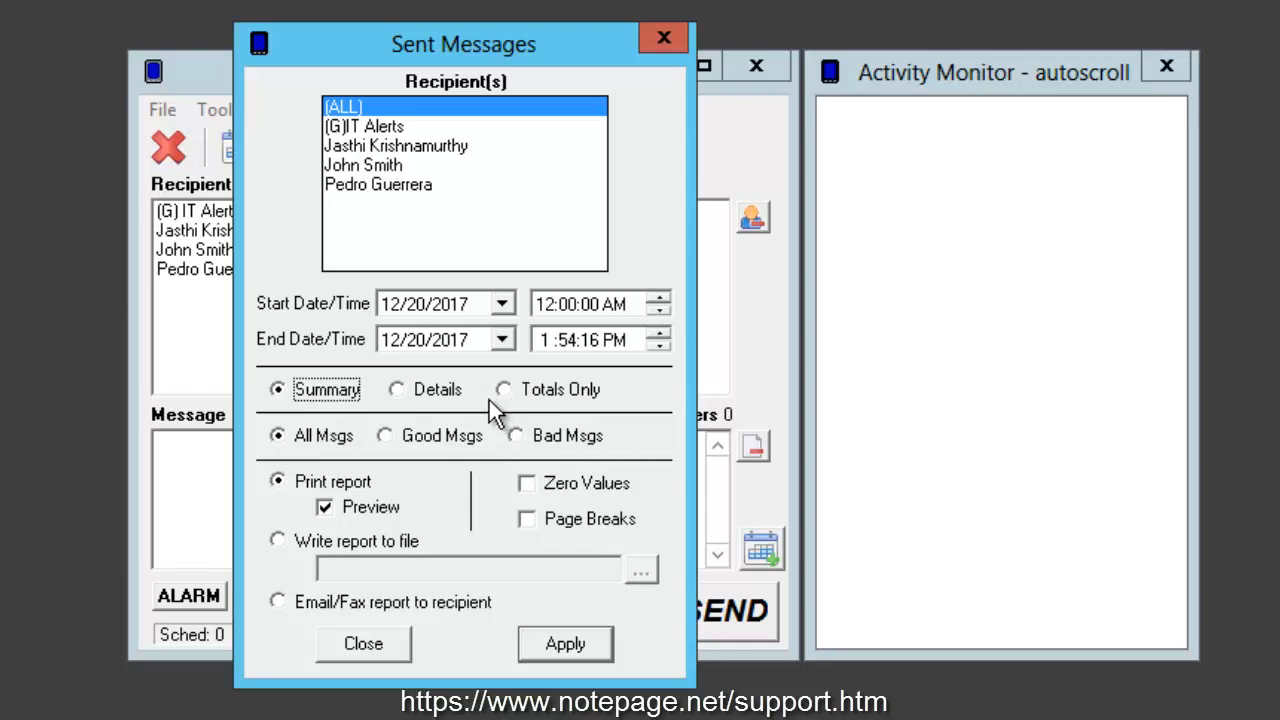
pyautogui.click(428, 395)
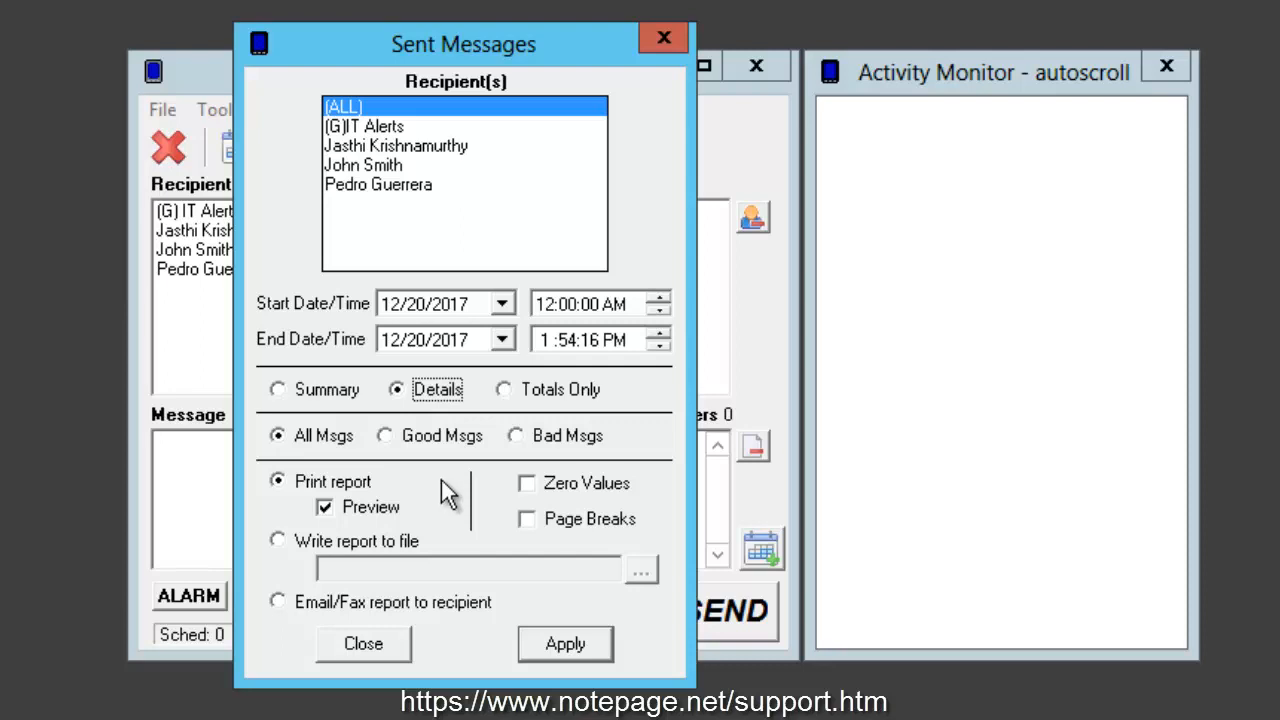
pyautogui.click(523, 398)
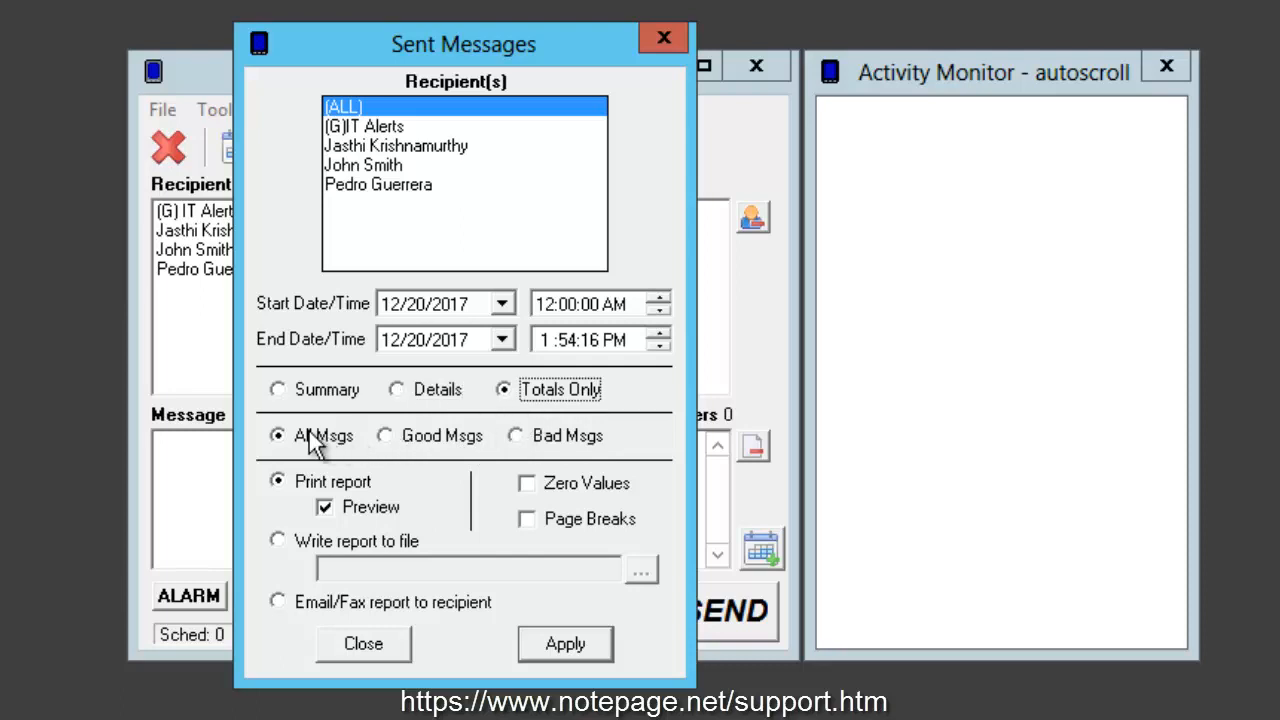
pyautogui.click(333, 395)
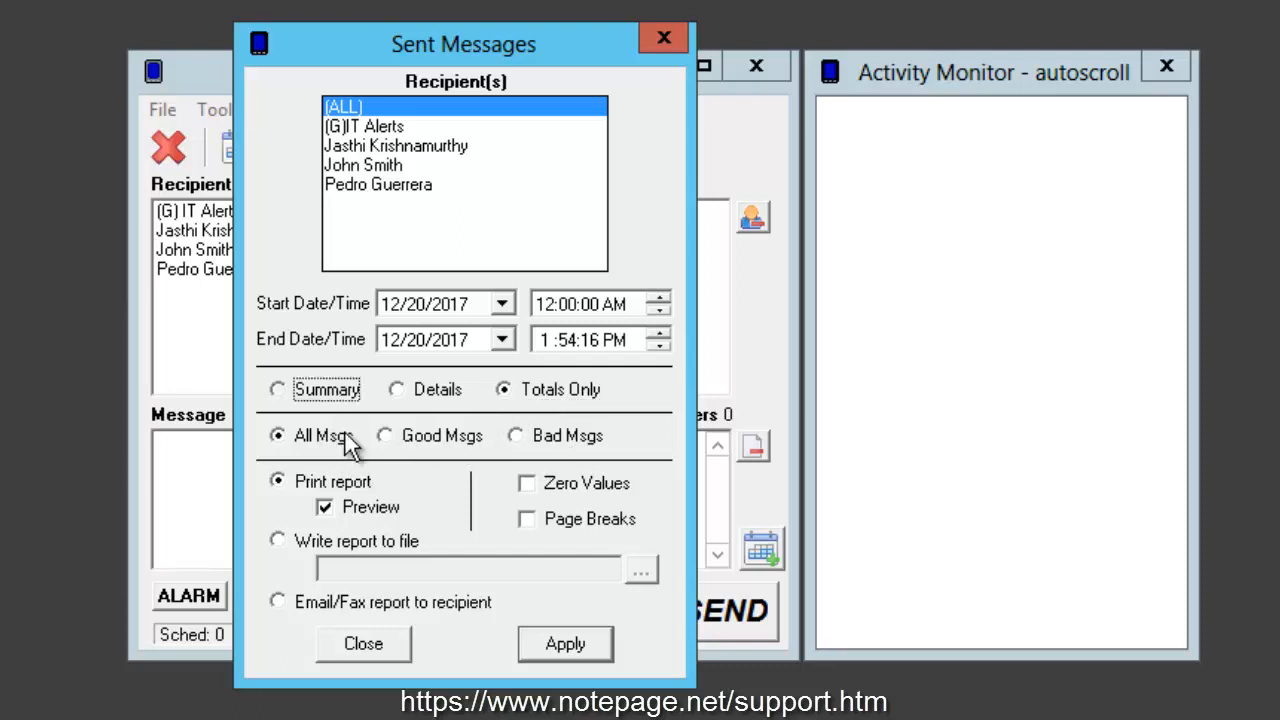
# Step: Try the Good Msgs and Bad Msgs filters and return the report to All Msgs
pyautogui.click(346, 440)
pyautogui.click(448, 438)
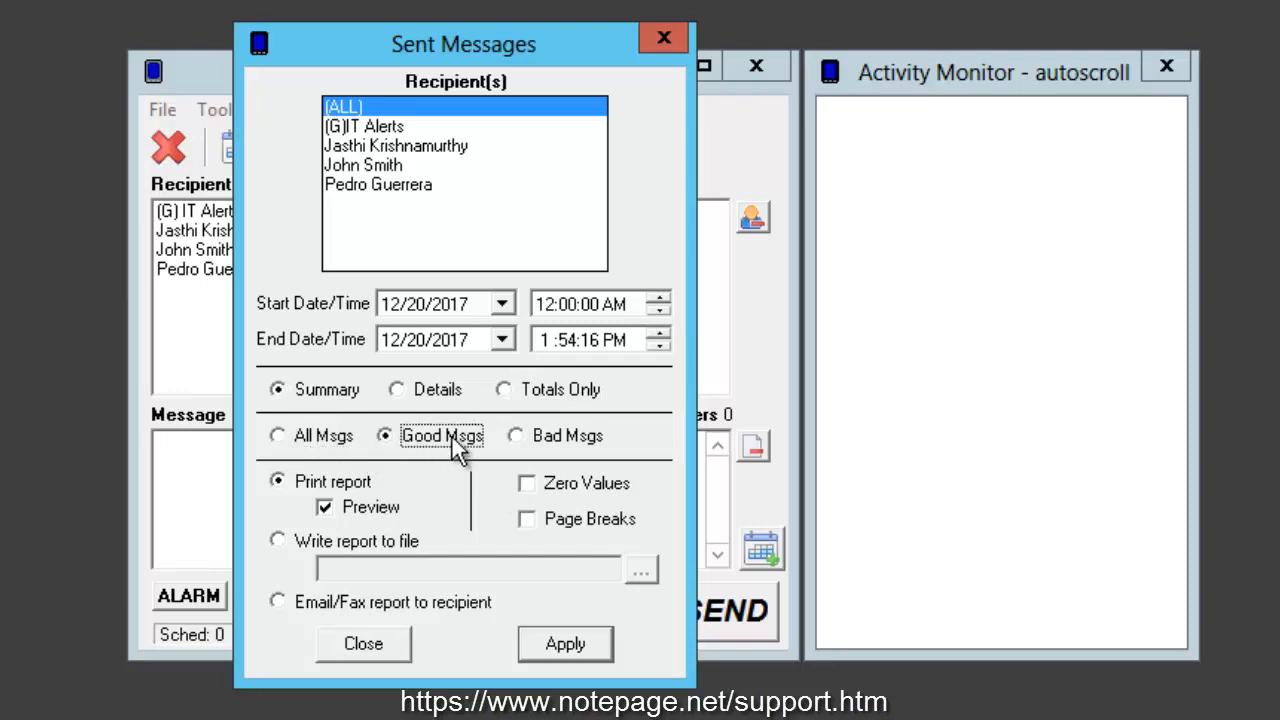
pyautogui.click(530, 438)
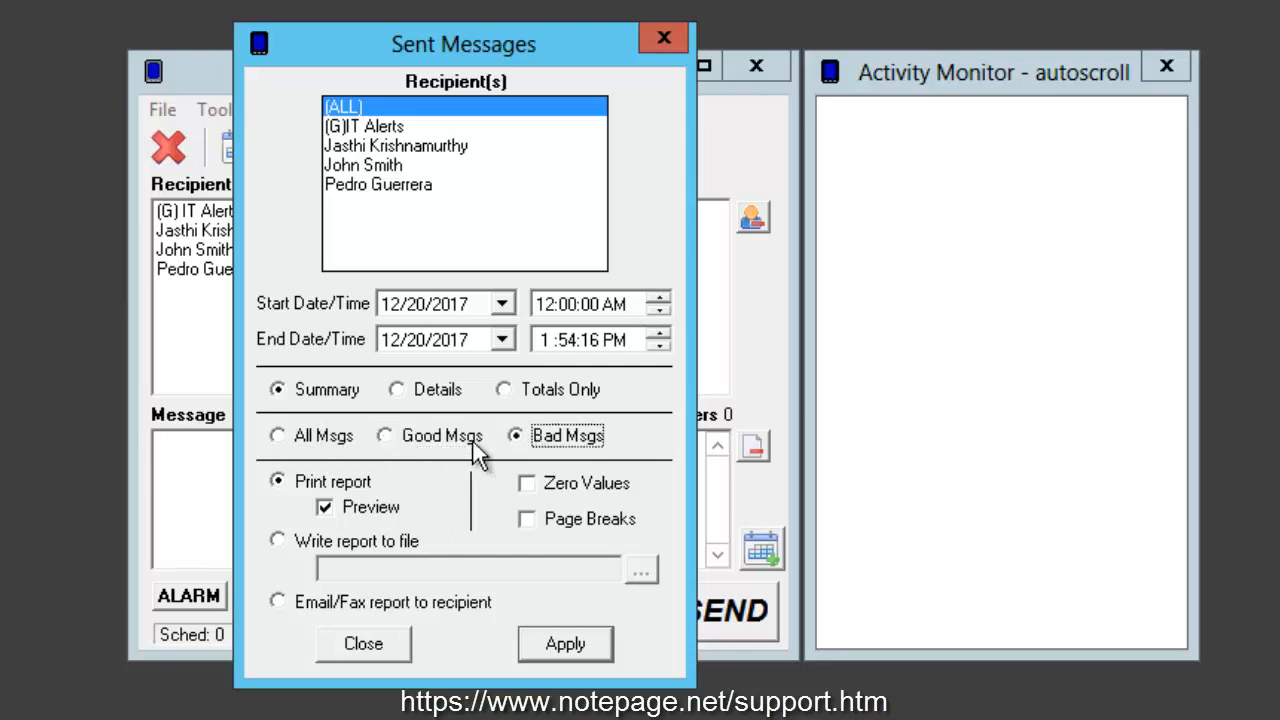
pyautogui.click(325, 440)
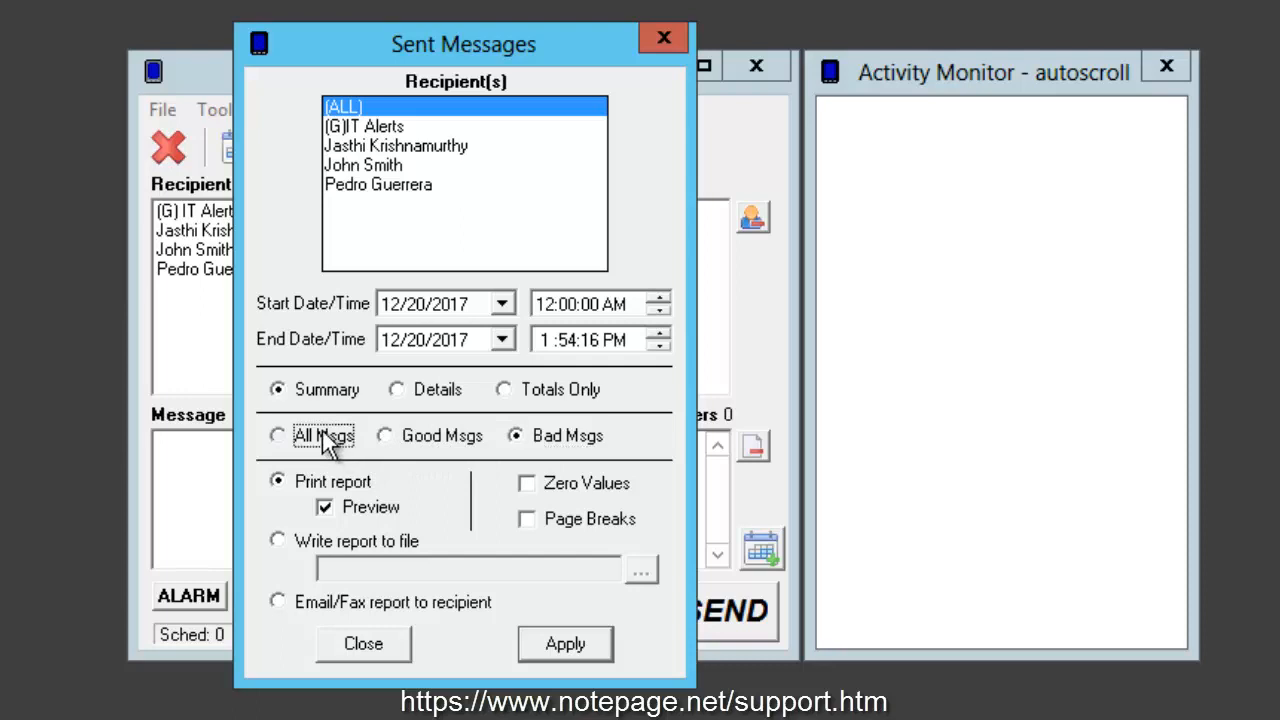
# Step: Switch Zero Values on and back off, and Preview off and back on, for the printed report
pyautogui.click(530, 485)
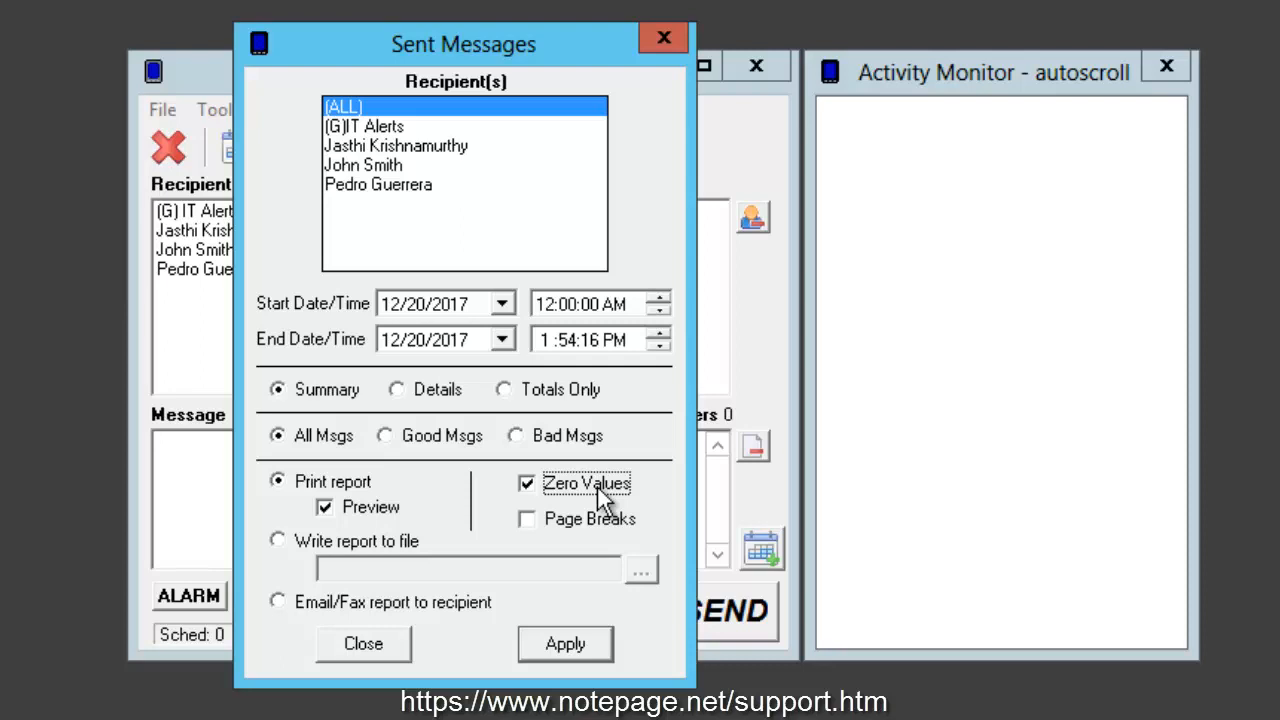
pyautogui.click(597, 487)
pyautogui.click(305, 482)
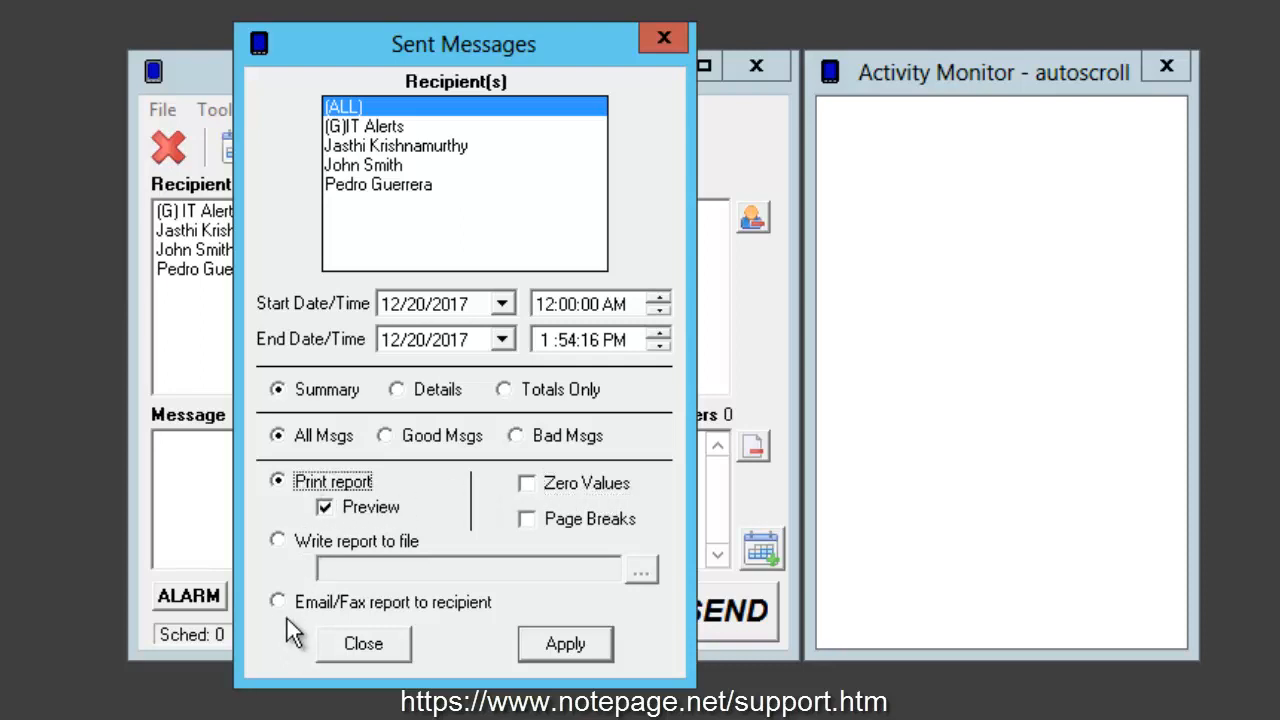
pyautogui.click(321, 512)
pyautogui.click(321, 512)
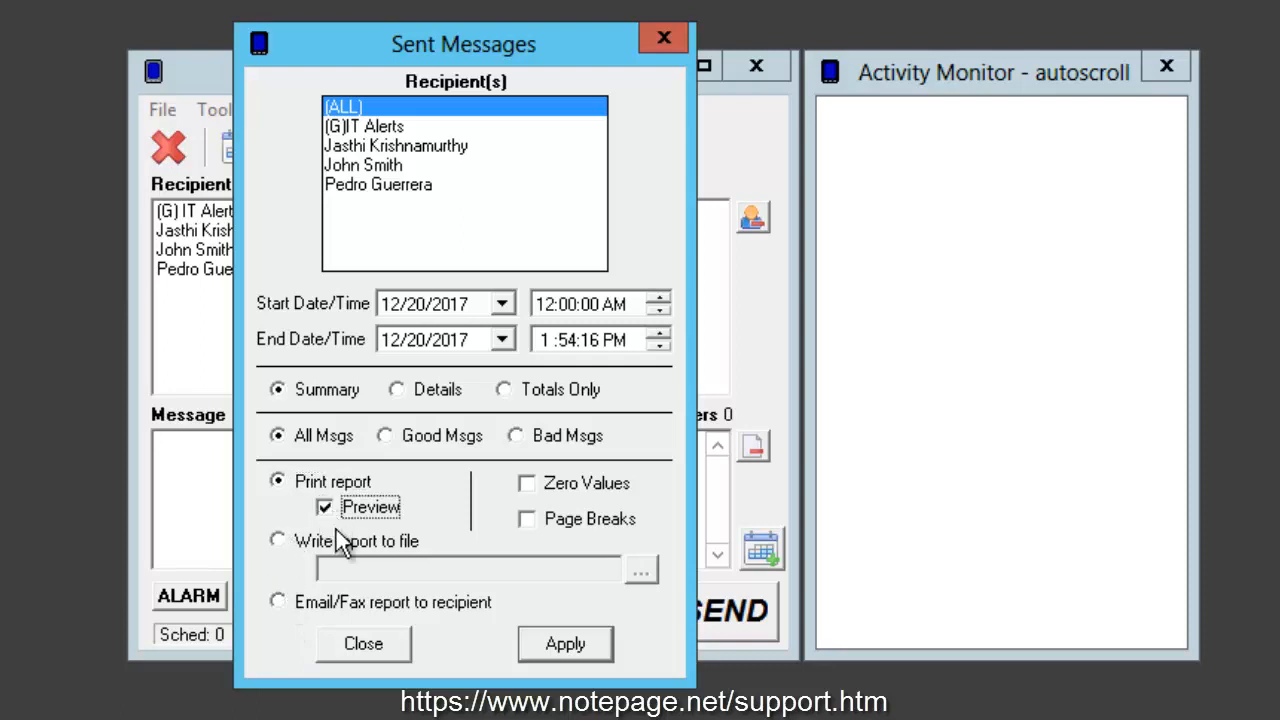
# Step: Try the write-to-file and email/fax outputs and return the report output to Print report
pyautogui.click(287, 547)
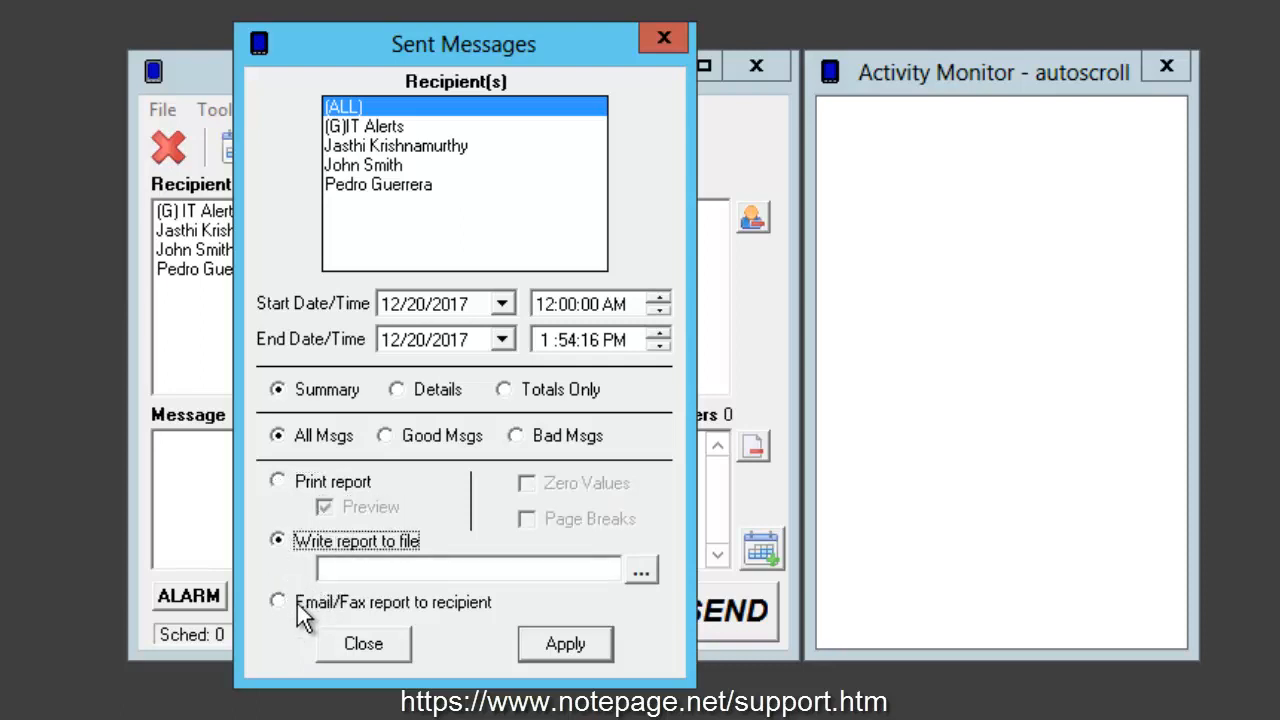
pyautogui.click(278, 605)
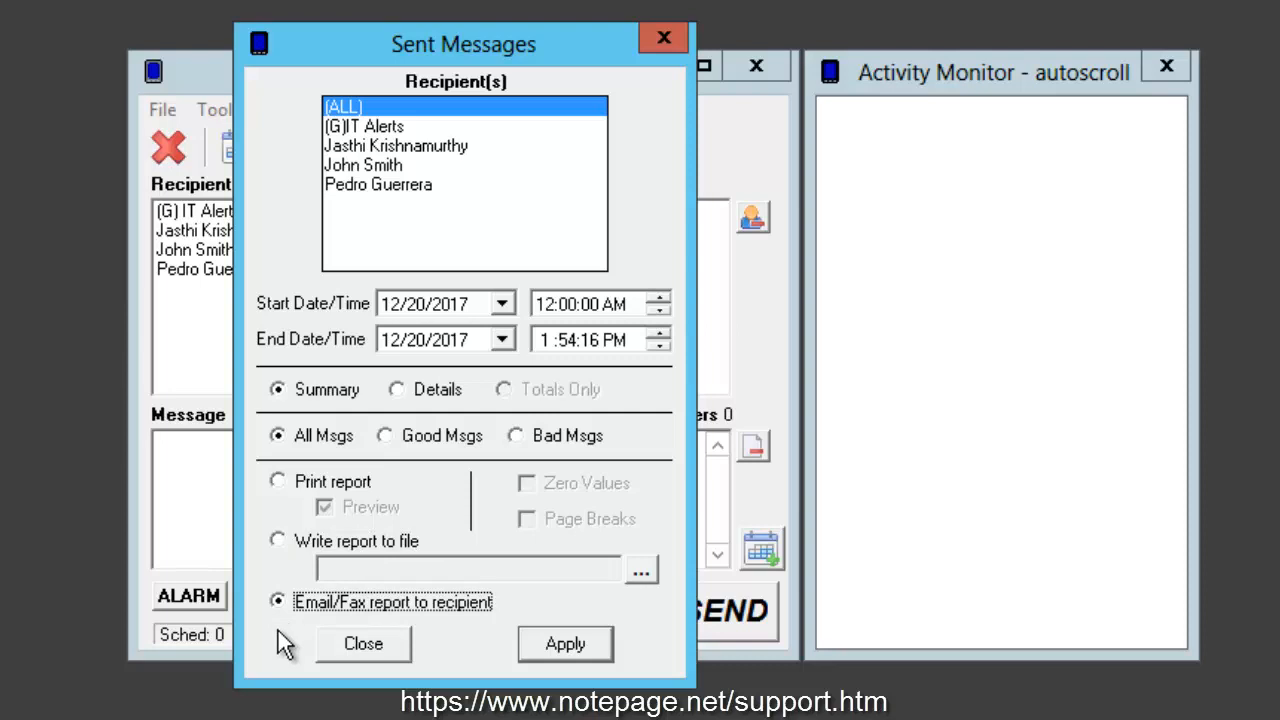
pyautogui.click(340, 484)
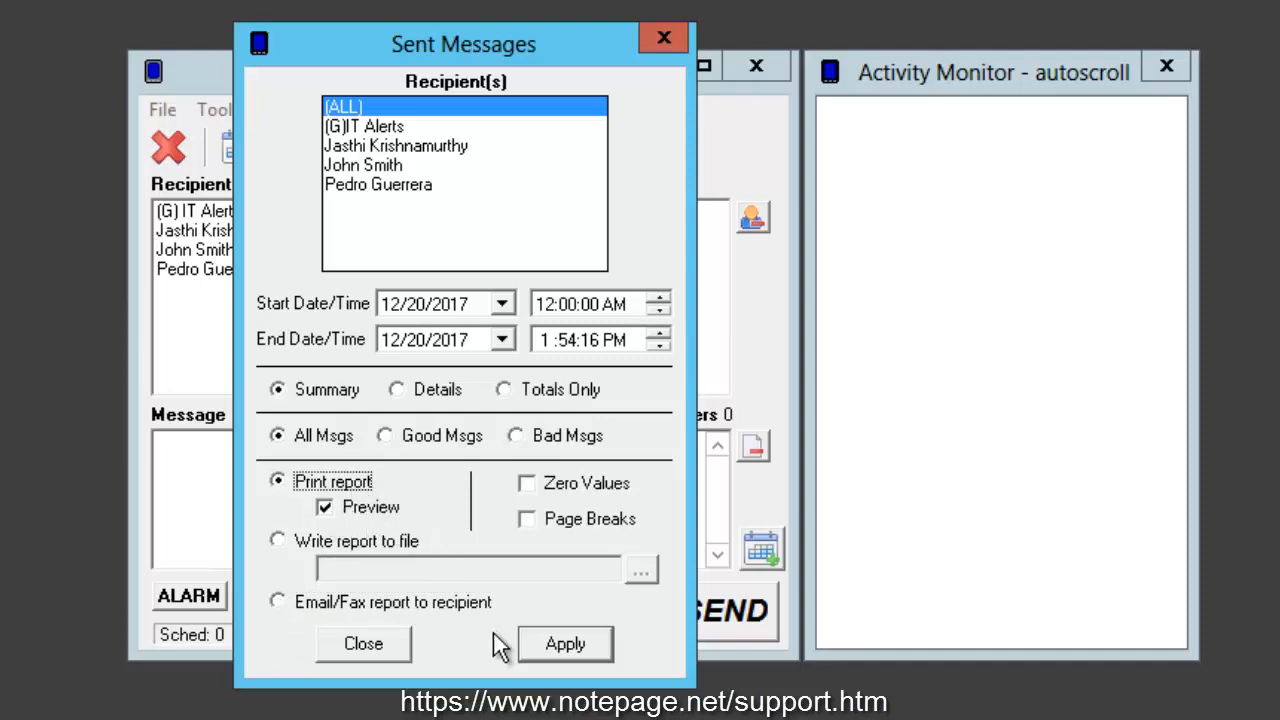
# Step: Generate the summary report for all recipients with Microsoft XPS Document Writer, view its print preview and close it
pyautogui.click(580, 645)
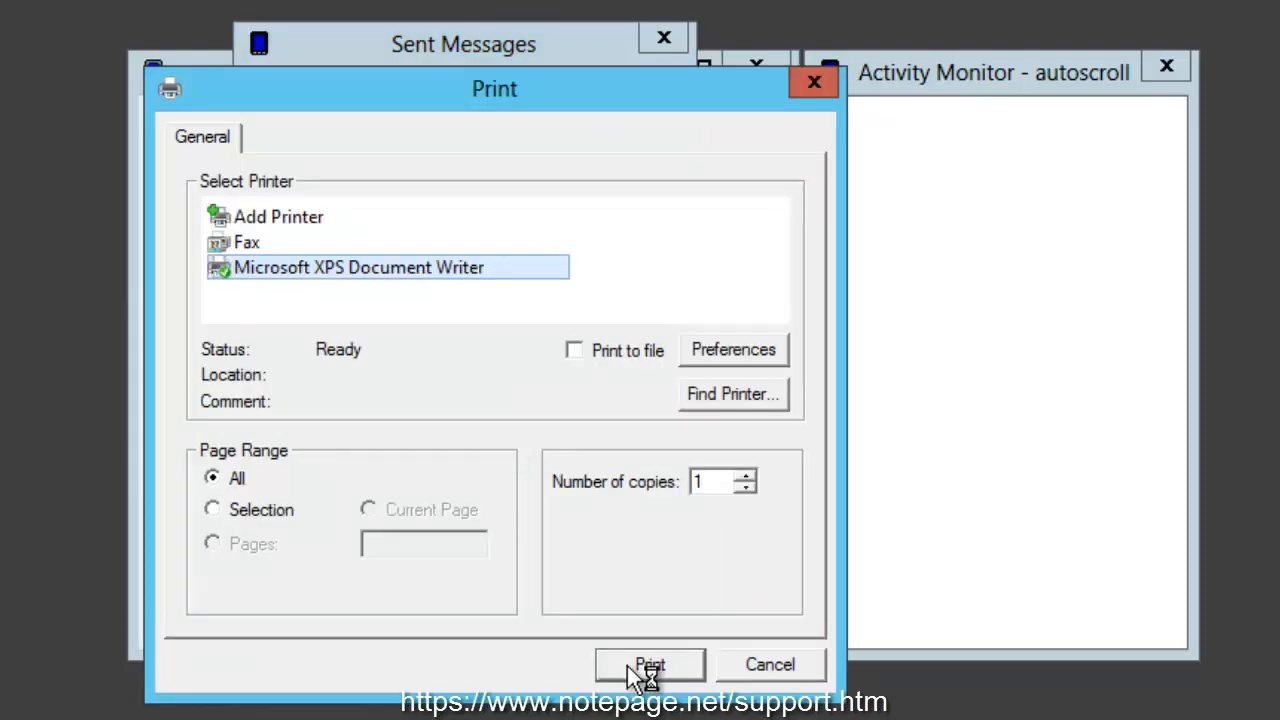
pyautogui.click(632, 668)
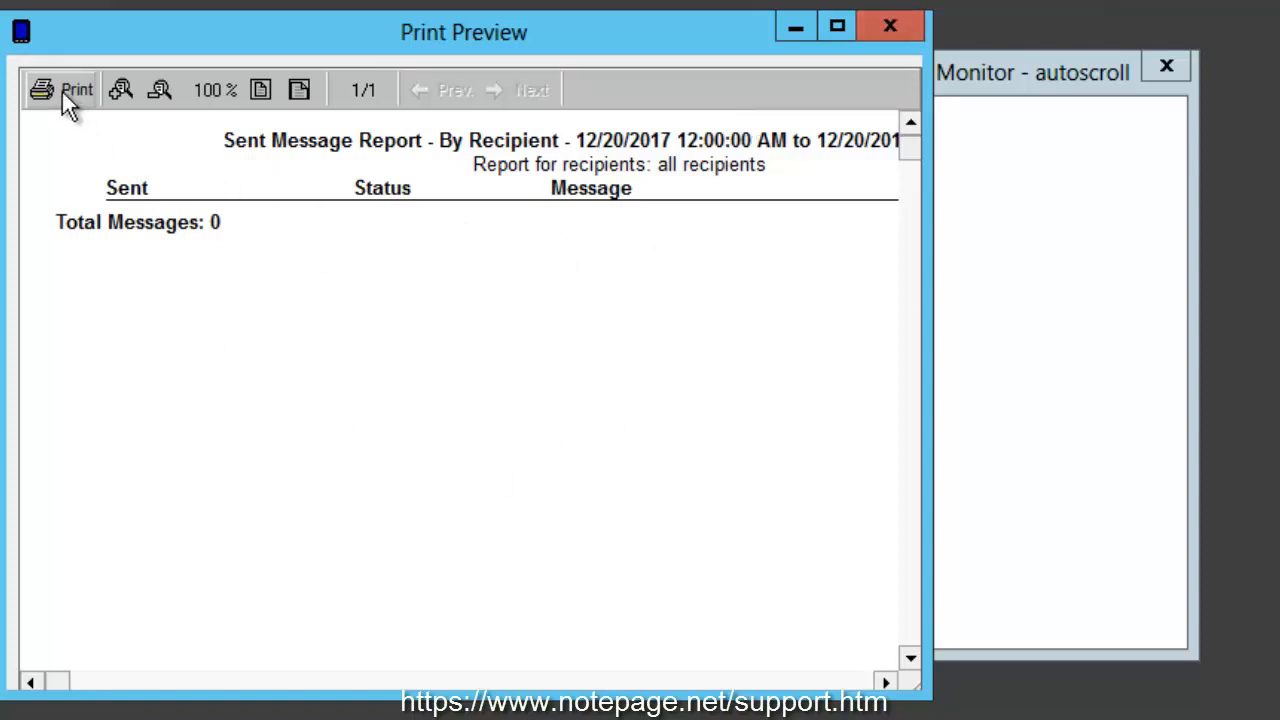
pyautogui.click(872, 26)
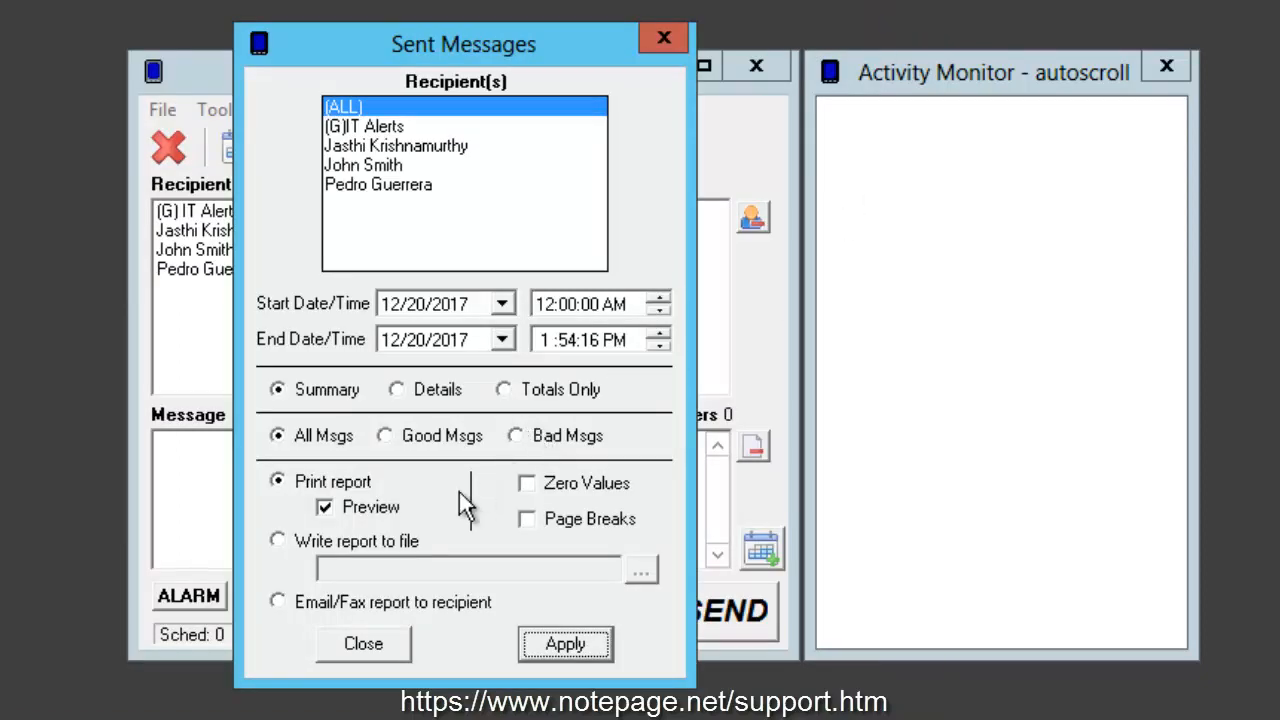
# Step: Turn off Preview for the printed report, bring up printing with Microsoft XPS Document Writer, and cancel it
pyautogui.click(326, 507)
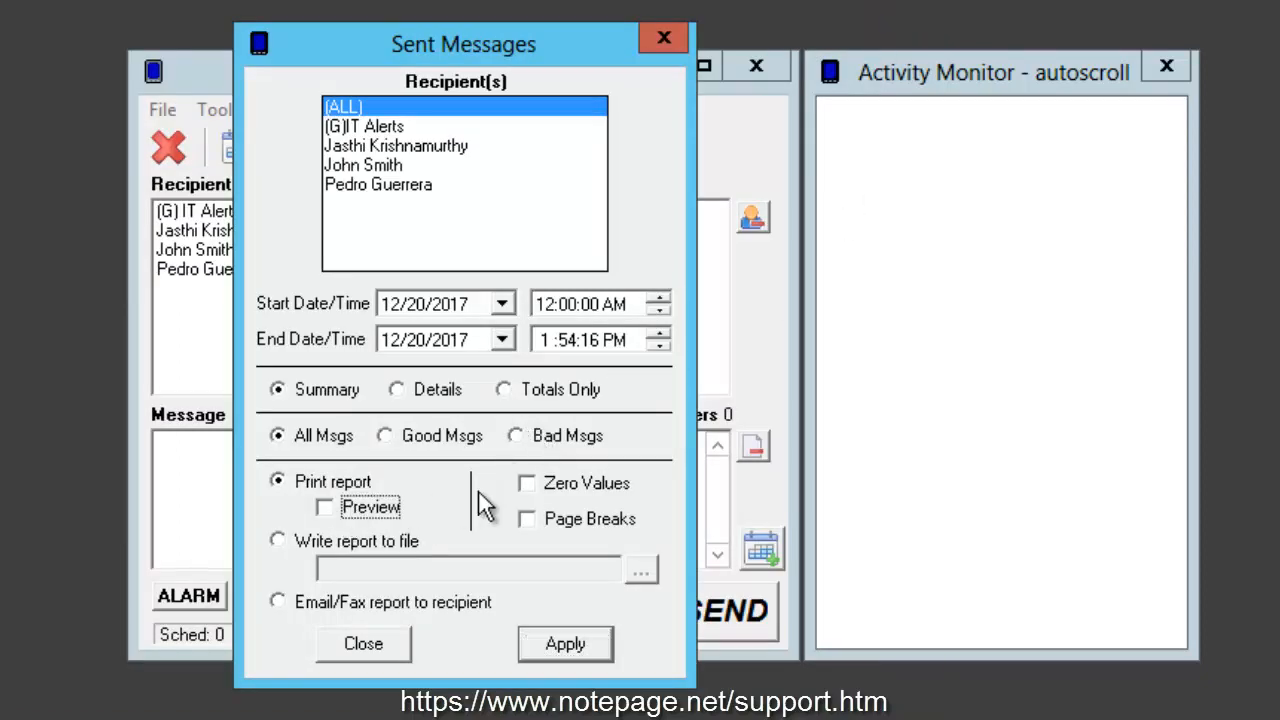
pyautogui.click(352, 481)
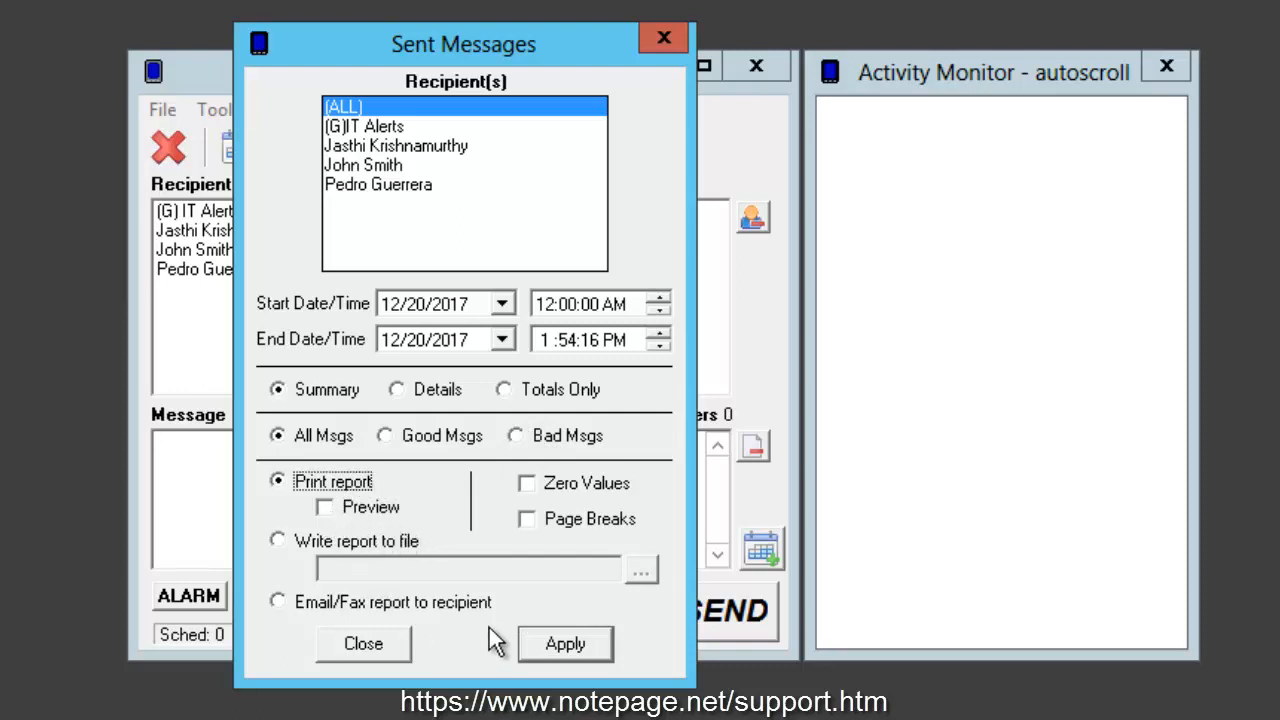
pyautogui.click(560, 645)
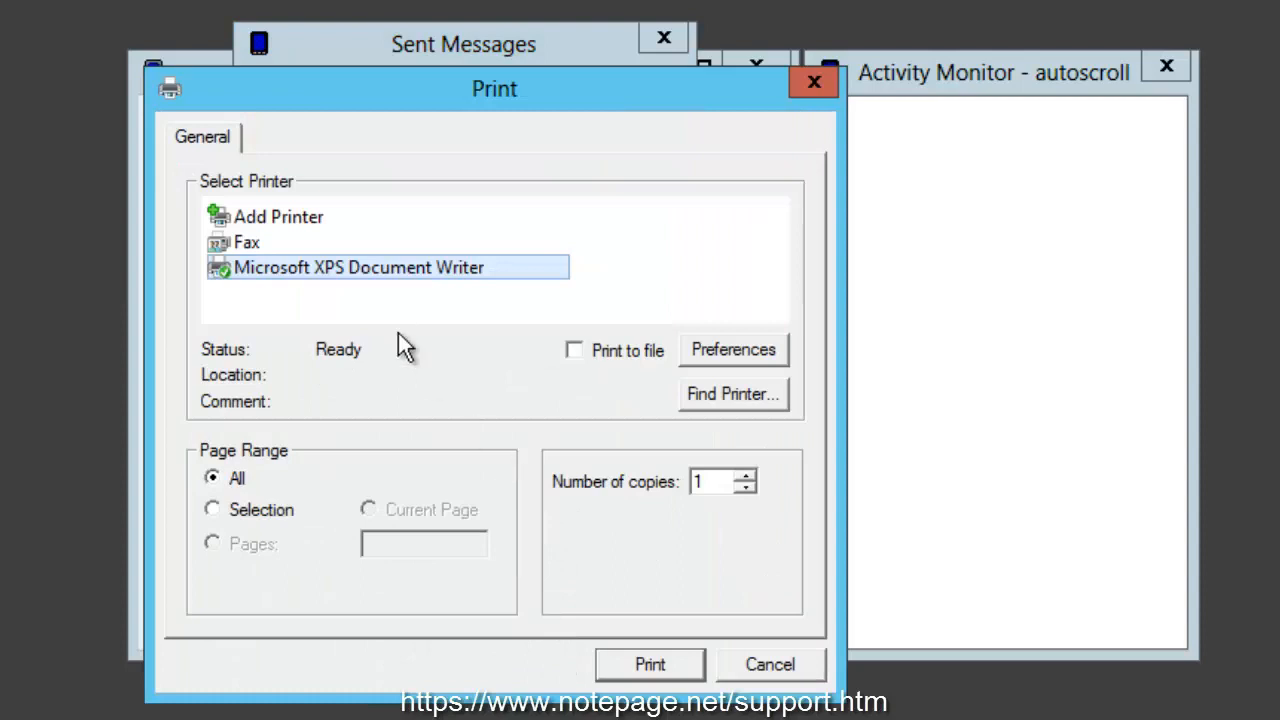
pyautogui.click(366, 270)
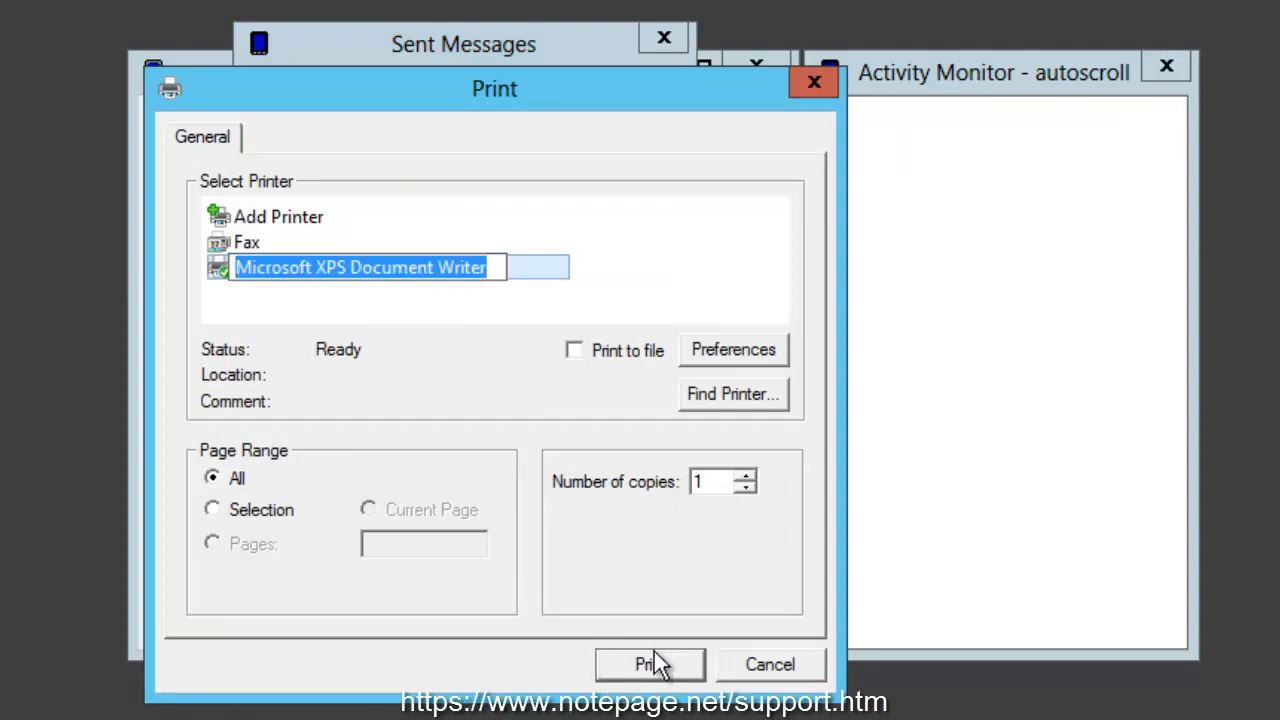
pyautogui.click(757, 662)
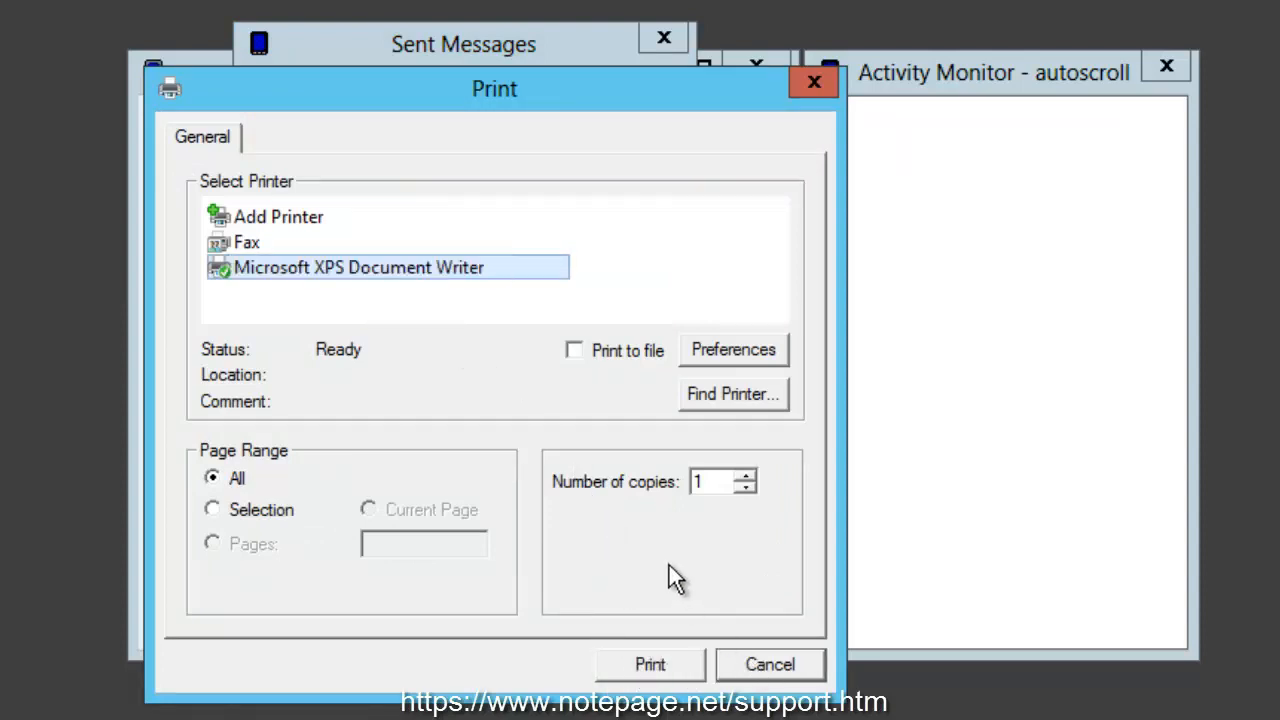
pyautogui.click(755, 668)
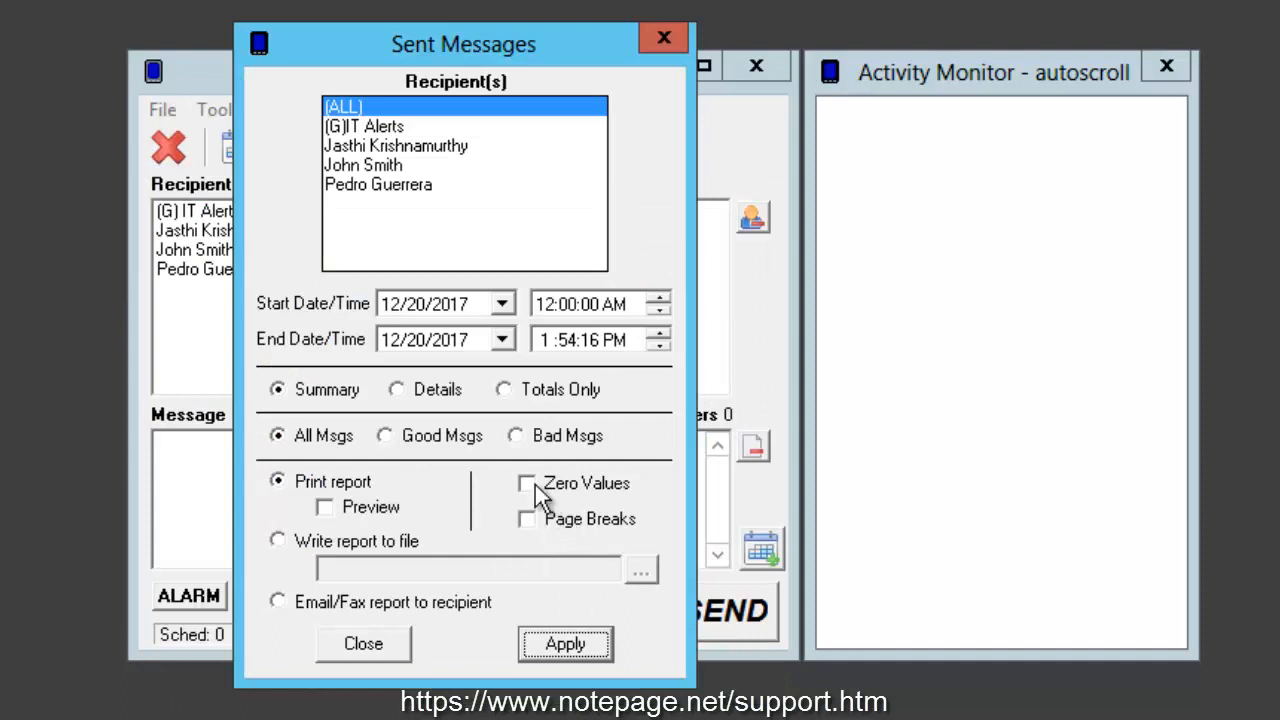
# Step: Set the sent messages report to be written to a file at C:\PageGateData\report.txt
pyautogui.click(302, 542)
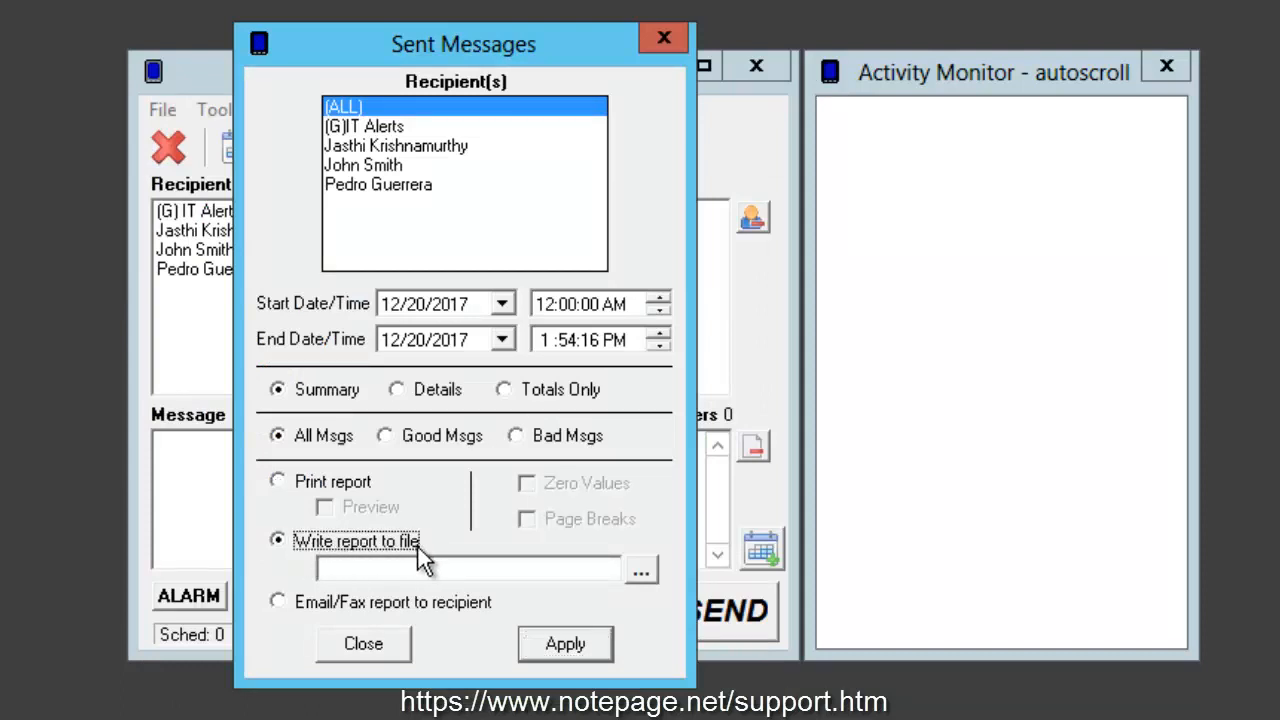
pyautogui.click(645, 567)
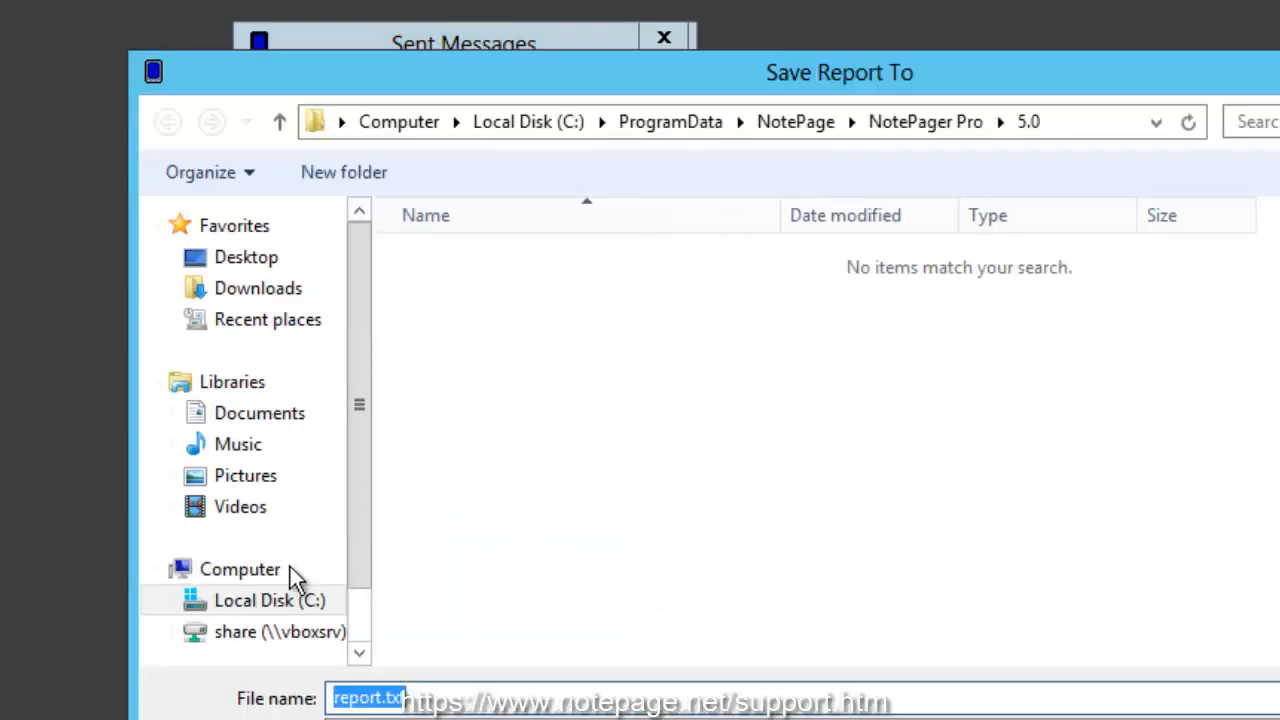
pyautogui.click(265, 600)
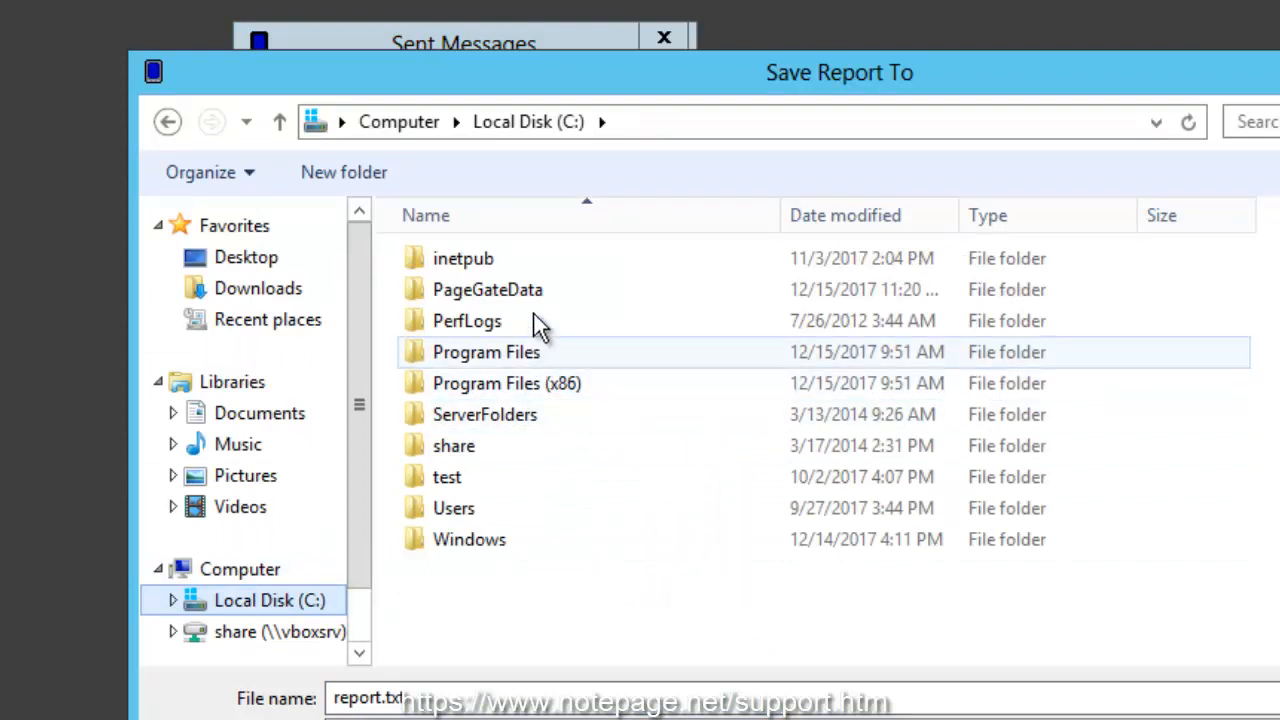
pyautogui.doubleClick(537, 302)
pyautogui.press('Return')
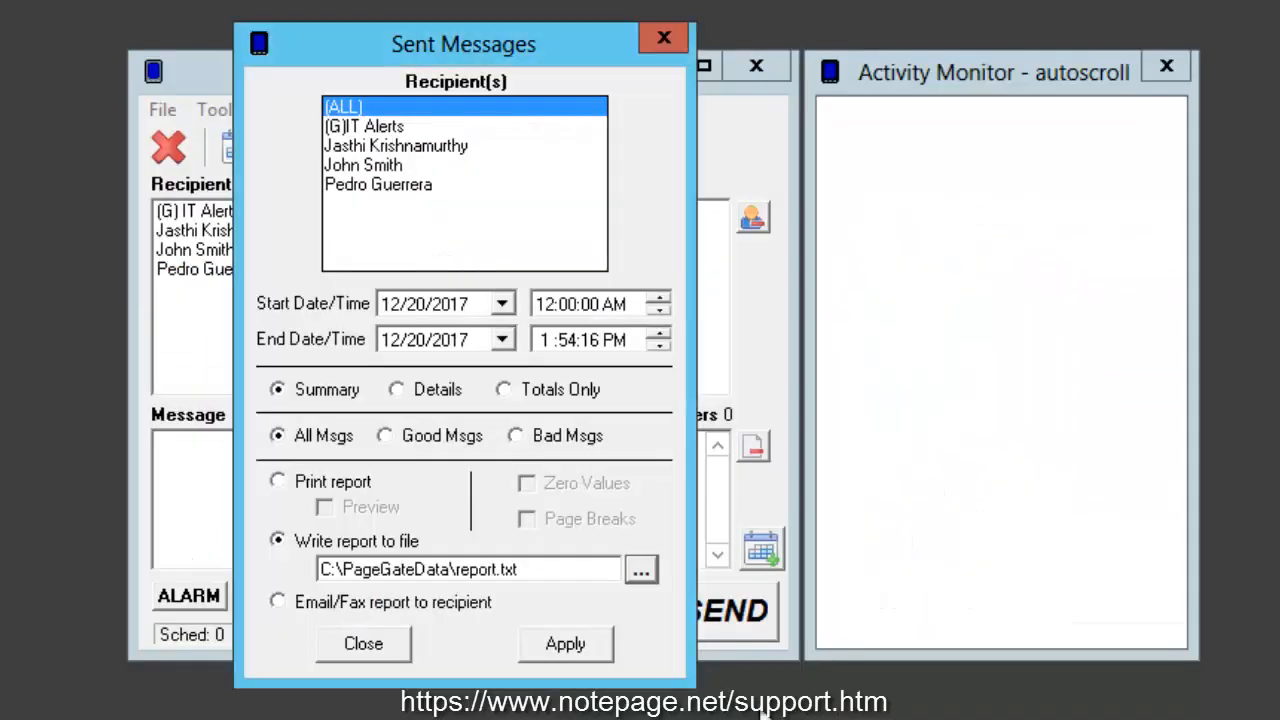
pyautogui.moveTo(459, 570); pyautogui.dragTo(574, 571)
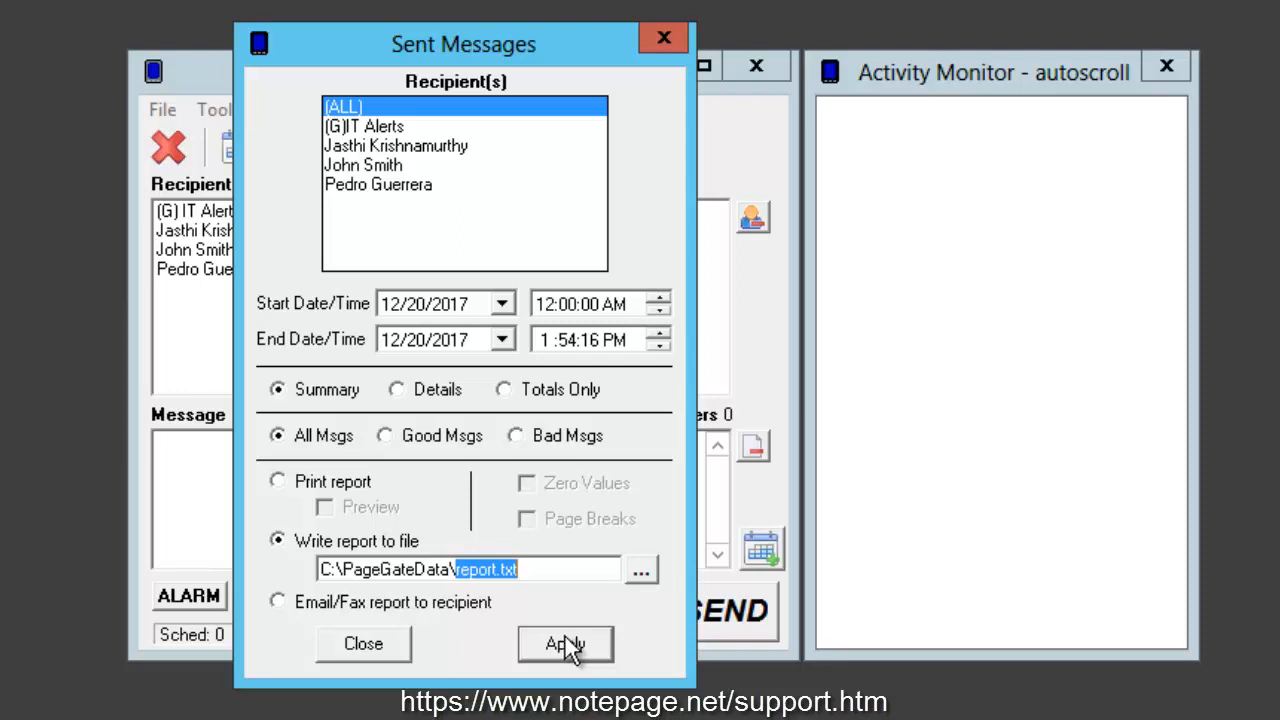
# Step: Choose Email/Fax output, bring up the Send Report recipient selection, and close it and the sent messages report without sending
pyautogui.click(327, 606)
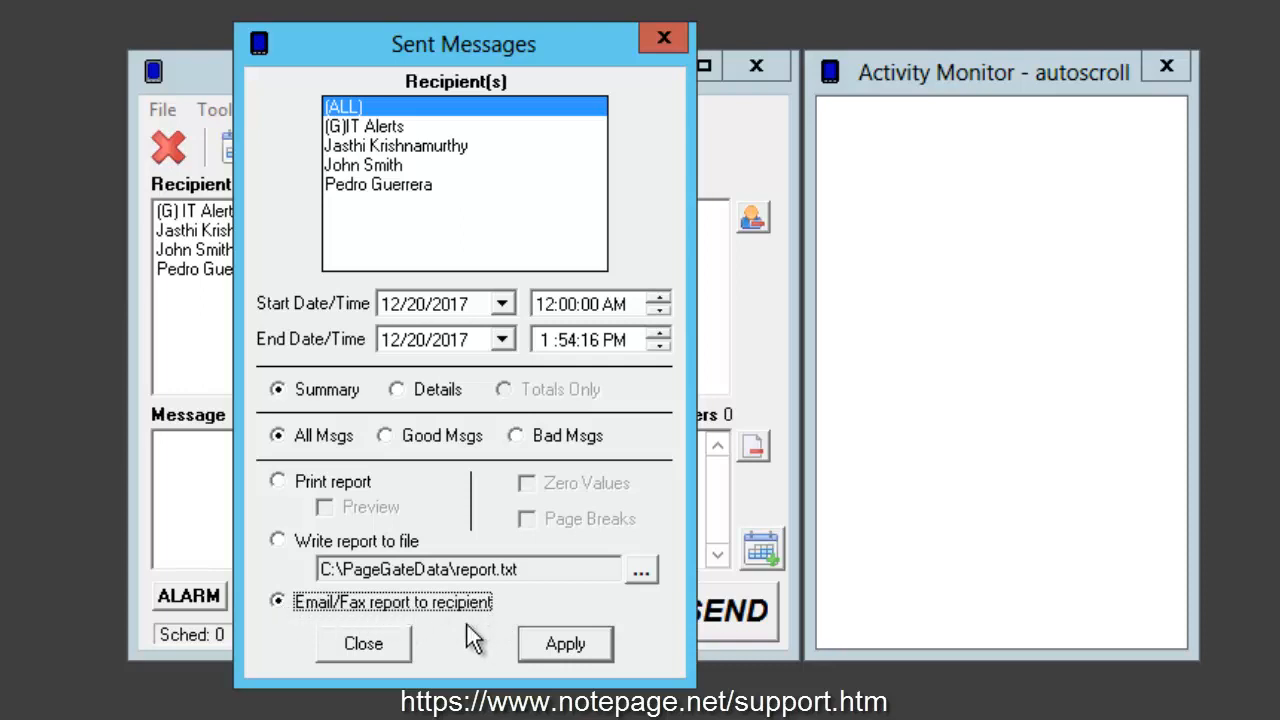
pyautogui.click(584, 638)
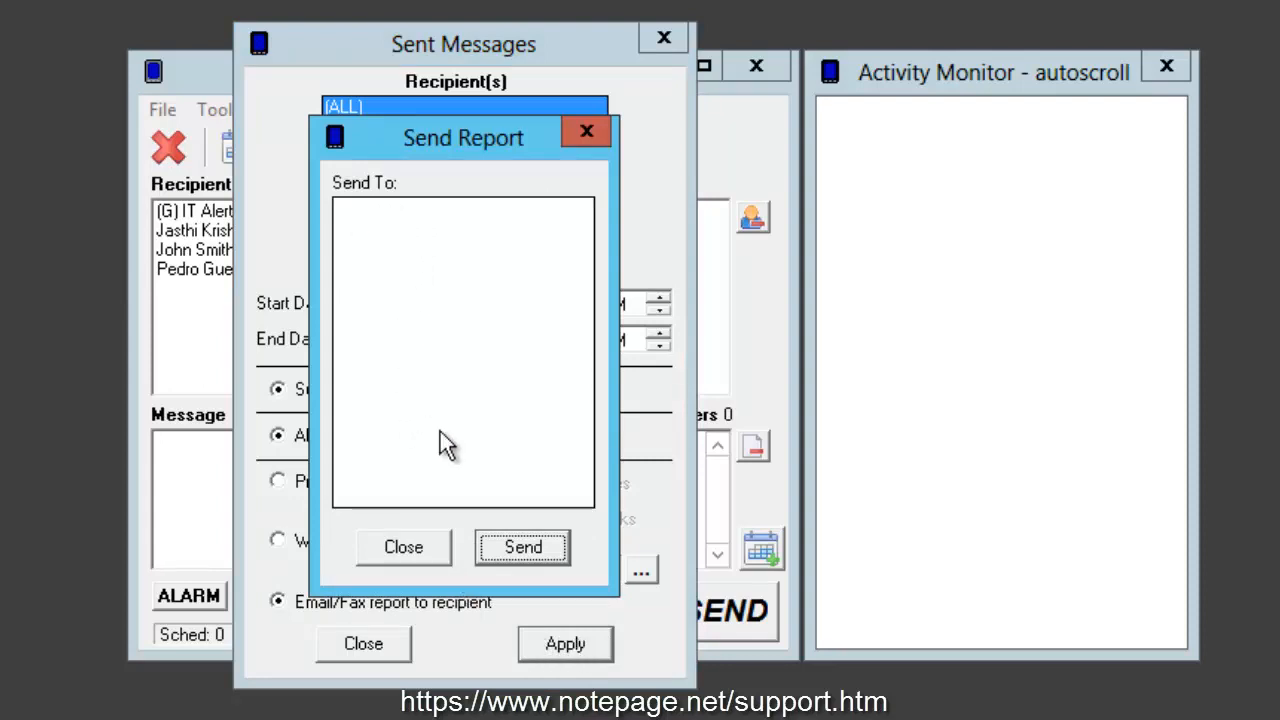
pyautogui.click(406, 550)
pyautogui.click(363, 643)
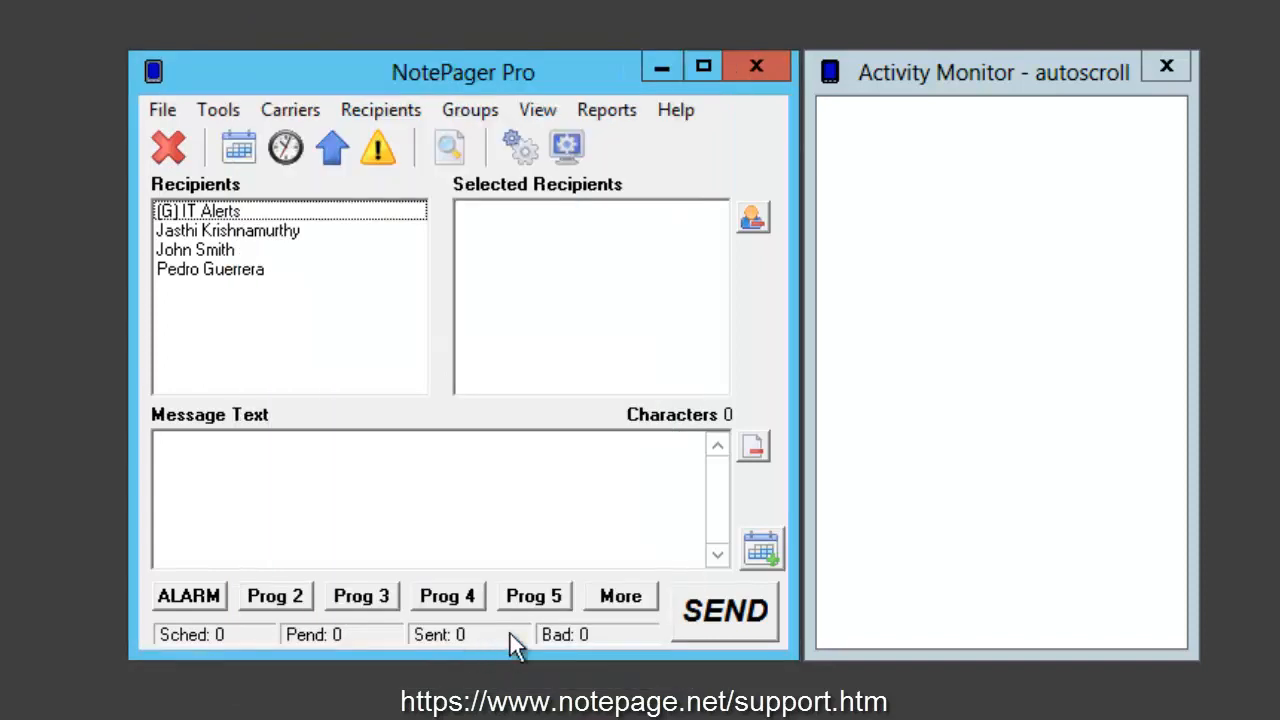
# Step: View the options of the sent messages report by date/time and close it
pyautogui.click(606, 109)
pyautogui.moveTo(660, 150)
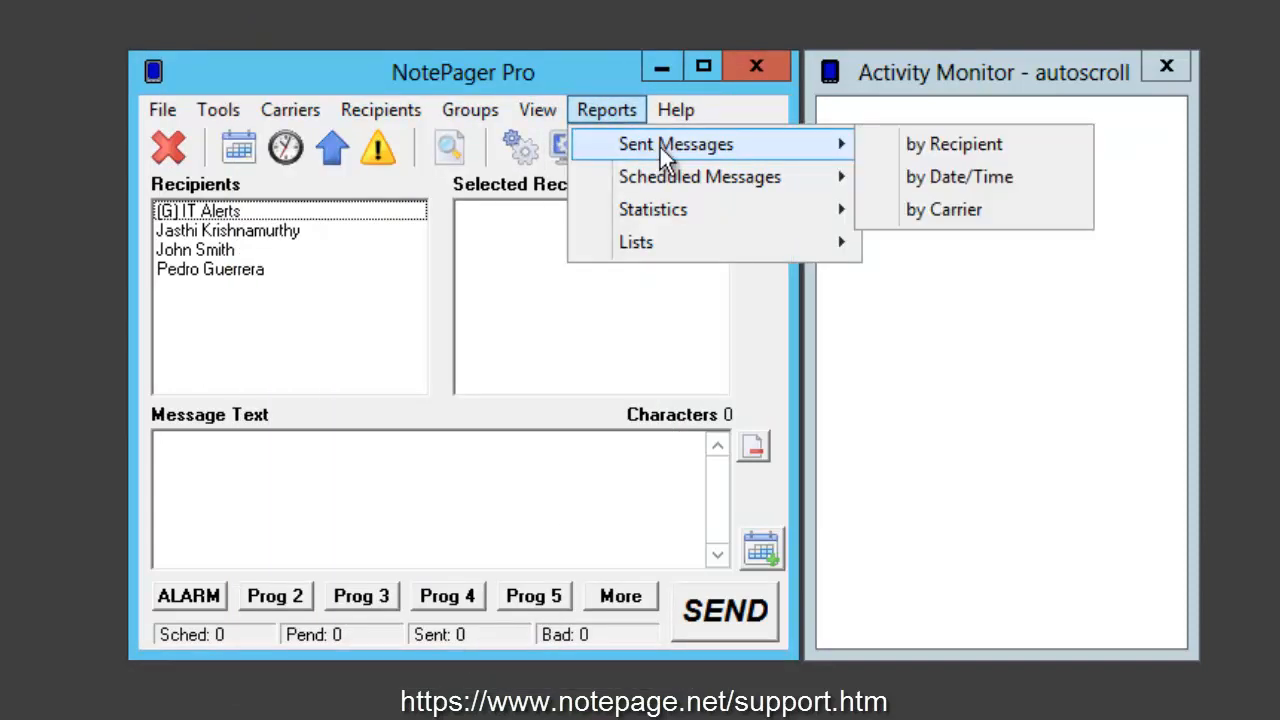
pyautogui.click(927, 186)
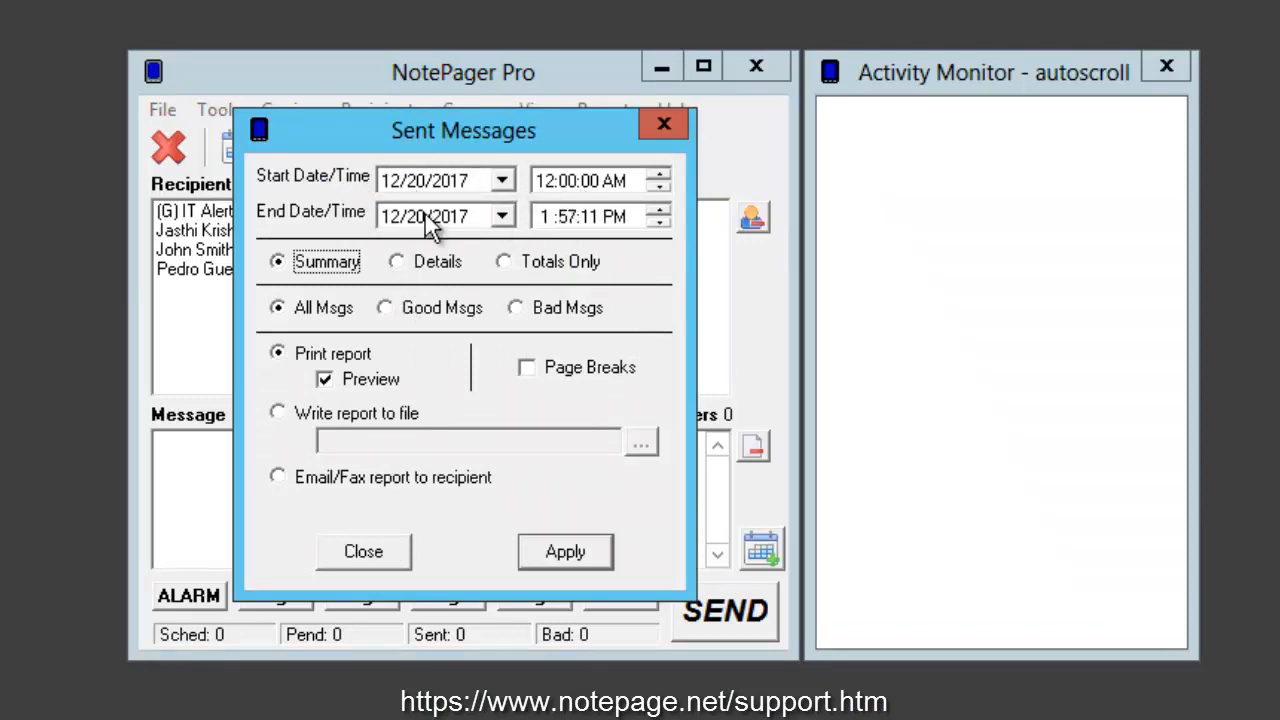
pyautogui.click(365, 552)
# Step: Open the sent messages report by carrier, select Email, Faxing and SMS in turn, and close it
pyautogui.click(606, 110)
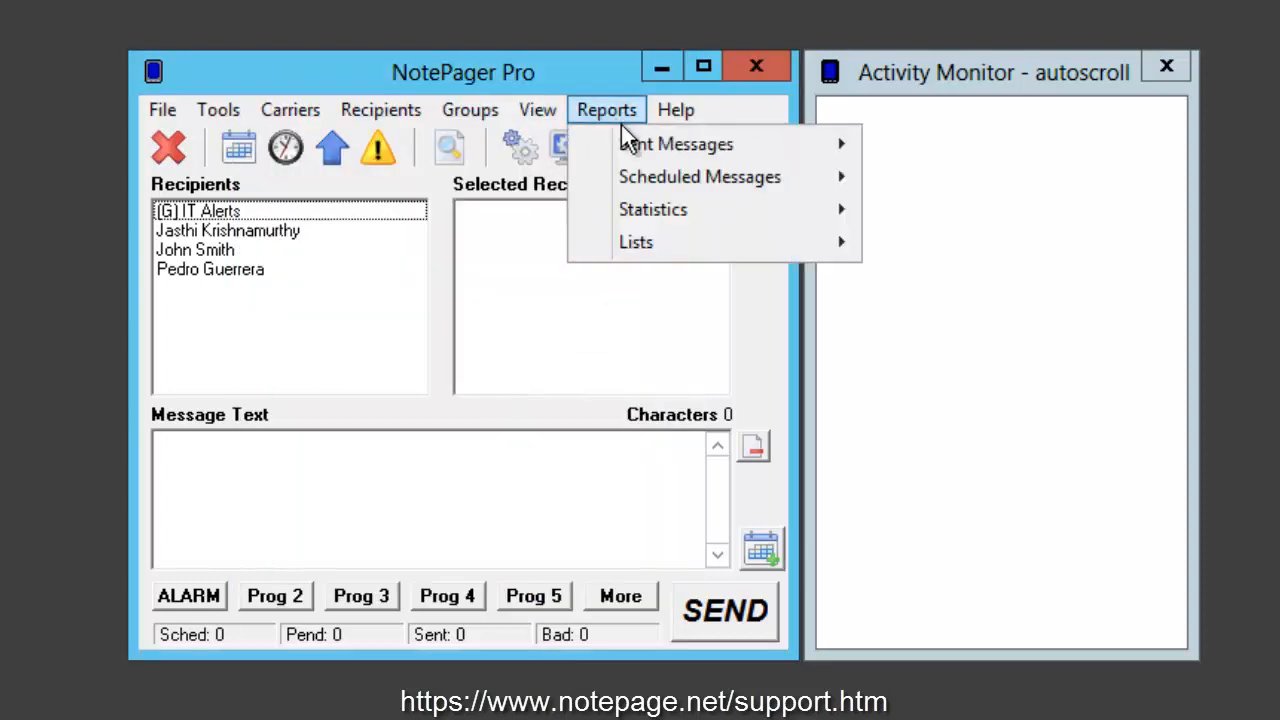
pyautogui.moveTo(727, 155)
pyautogui.click(914, 211)
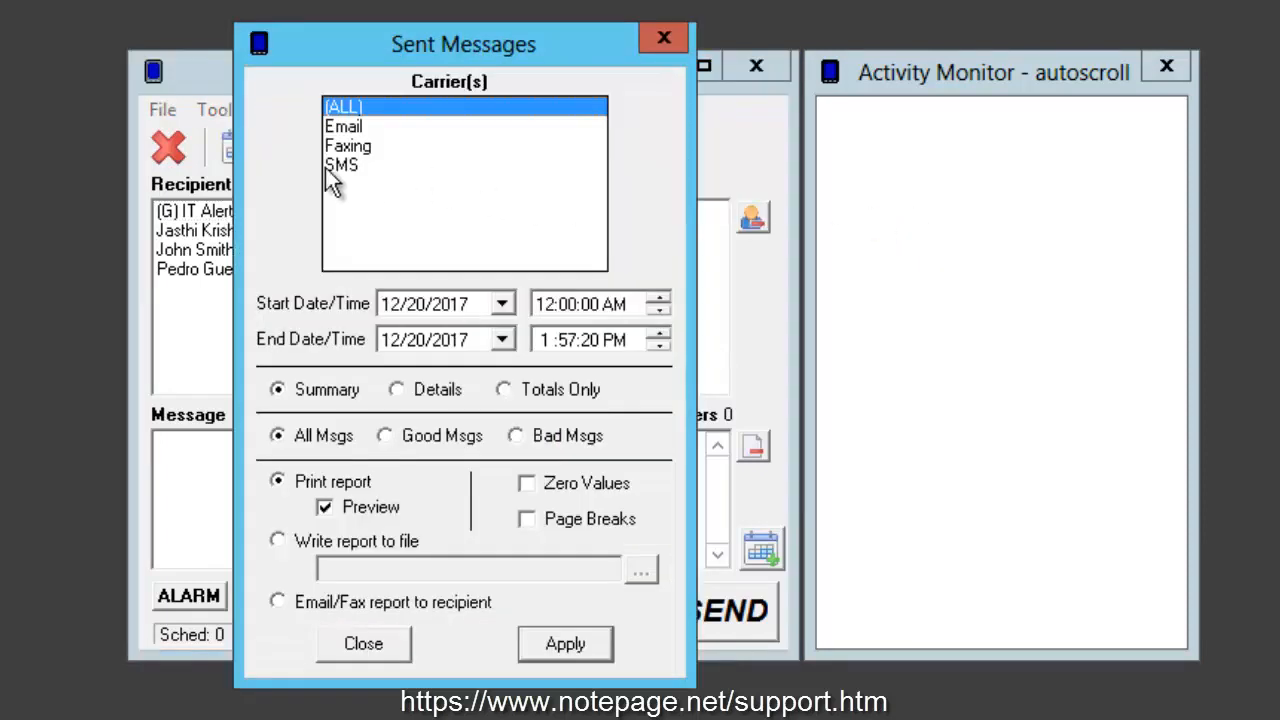
pyautogui.click(360, 128)
pyautogui.click(395, 148)
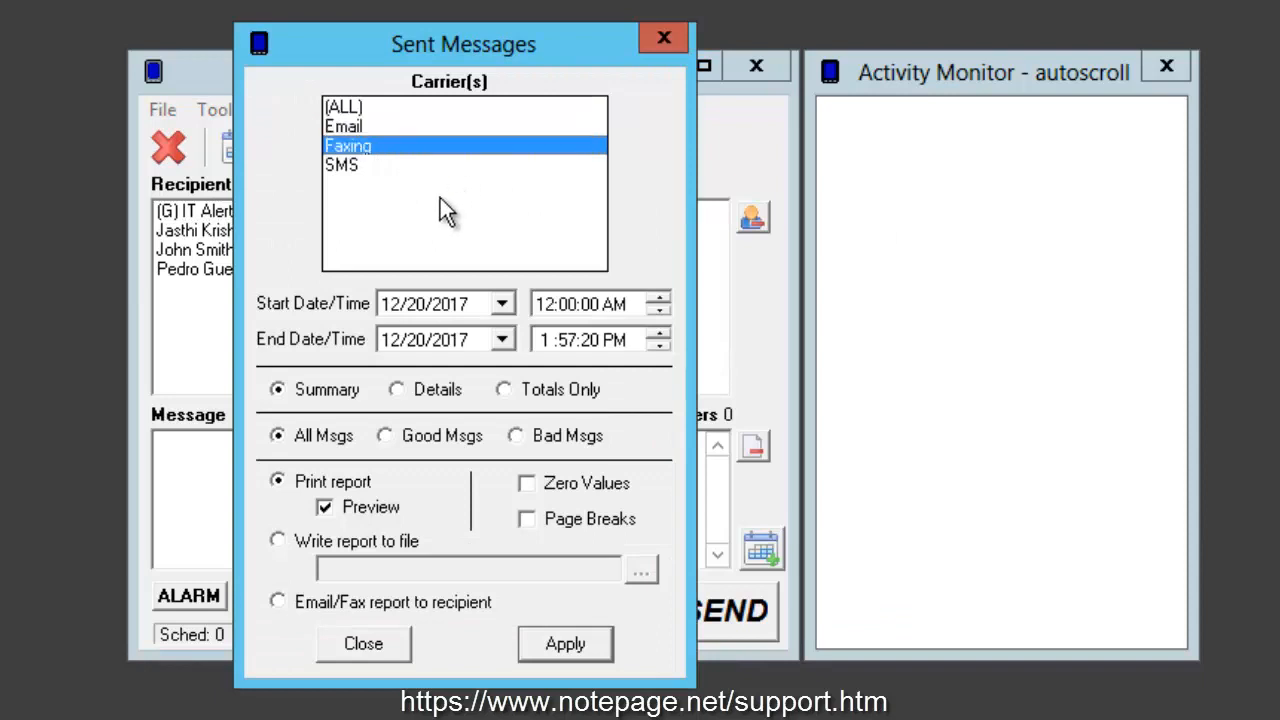
pyautogui.click(411, 168)
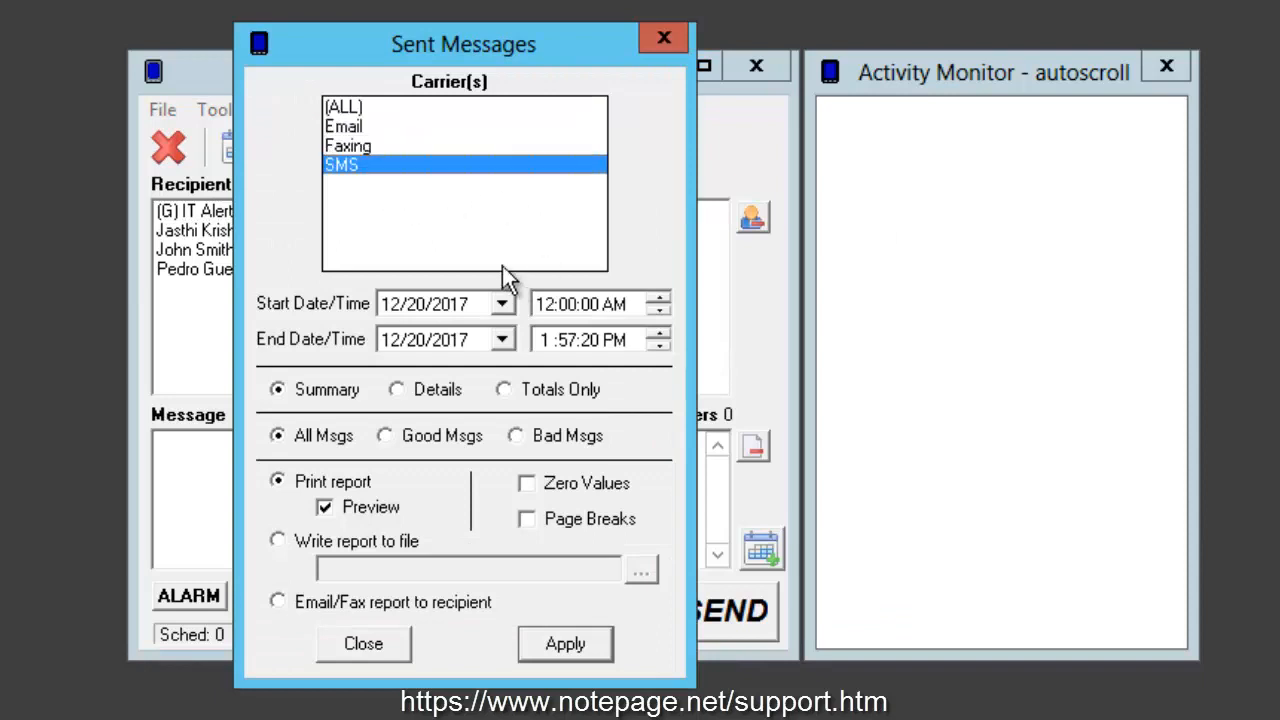
pyautogui.click(363, 643)
# Step: Look over the available scheduled messages reports, and view and close the statistics report by date/time
pyautogui.click(588, 113)
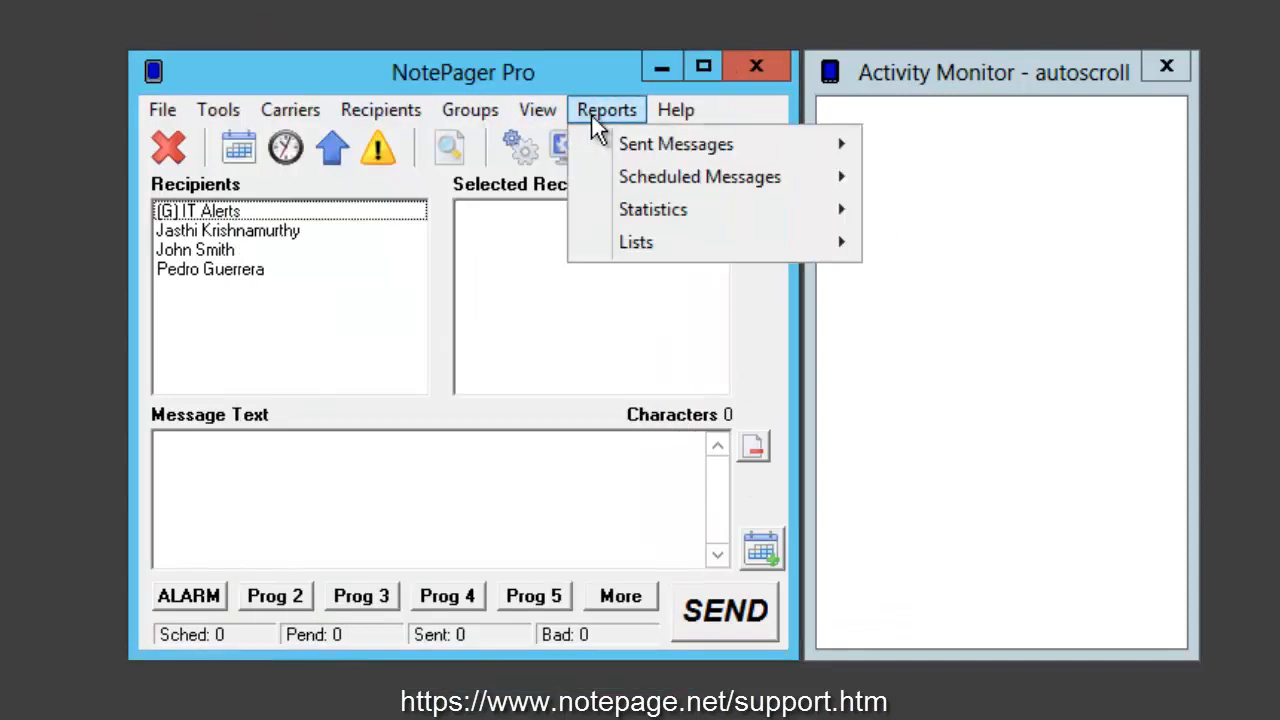
pyautogui.moveTo(726, 185)
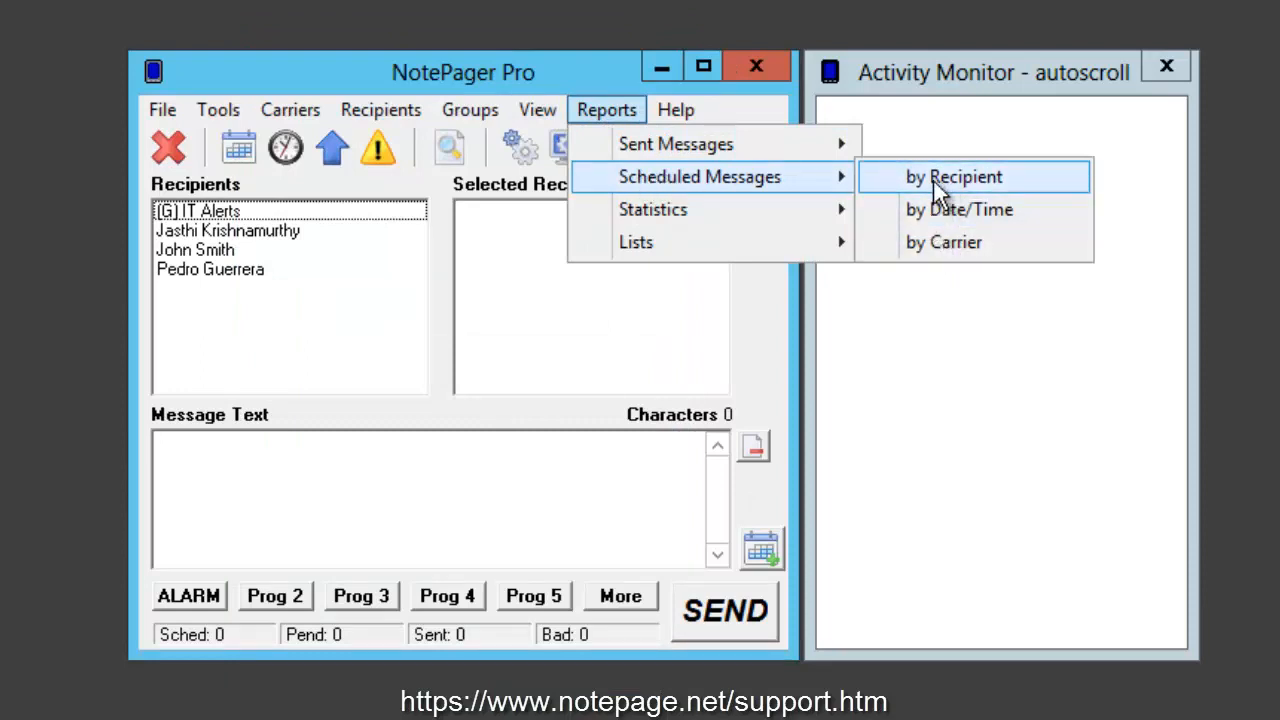
pyautogui.moveTo(712, 214)
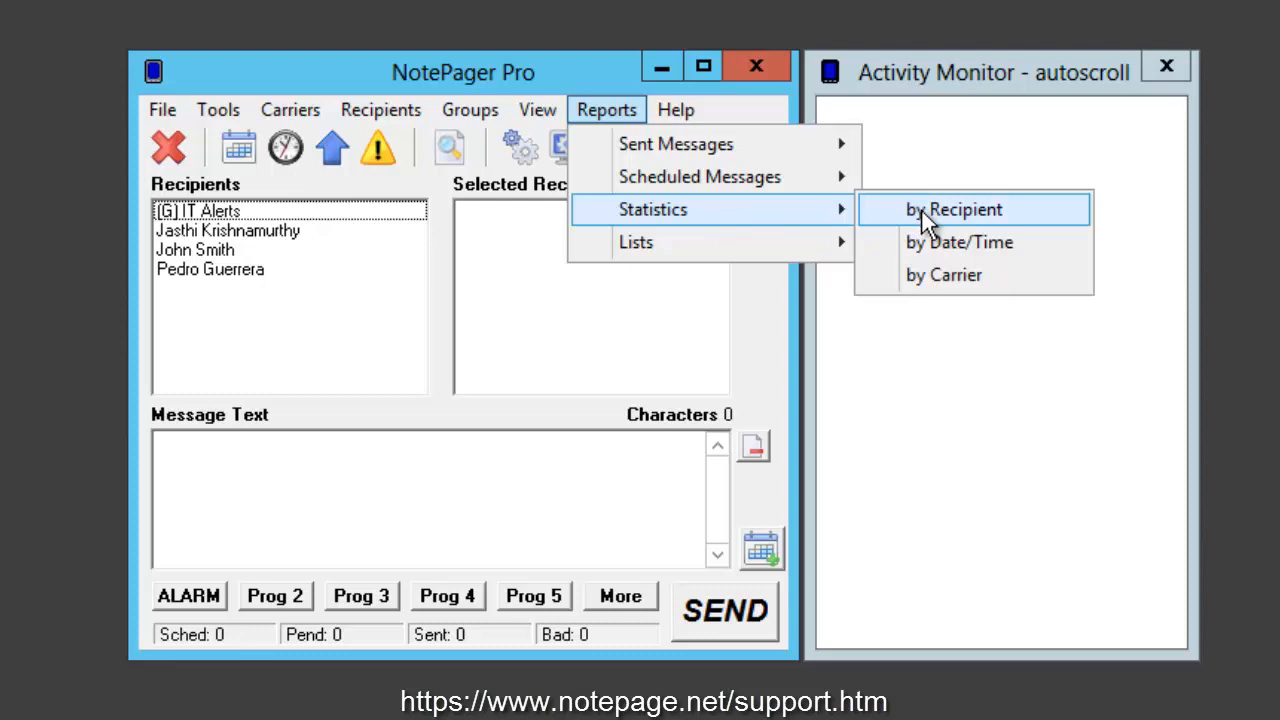
pyautogui.click(920, 250)
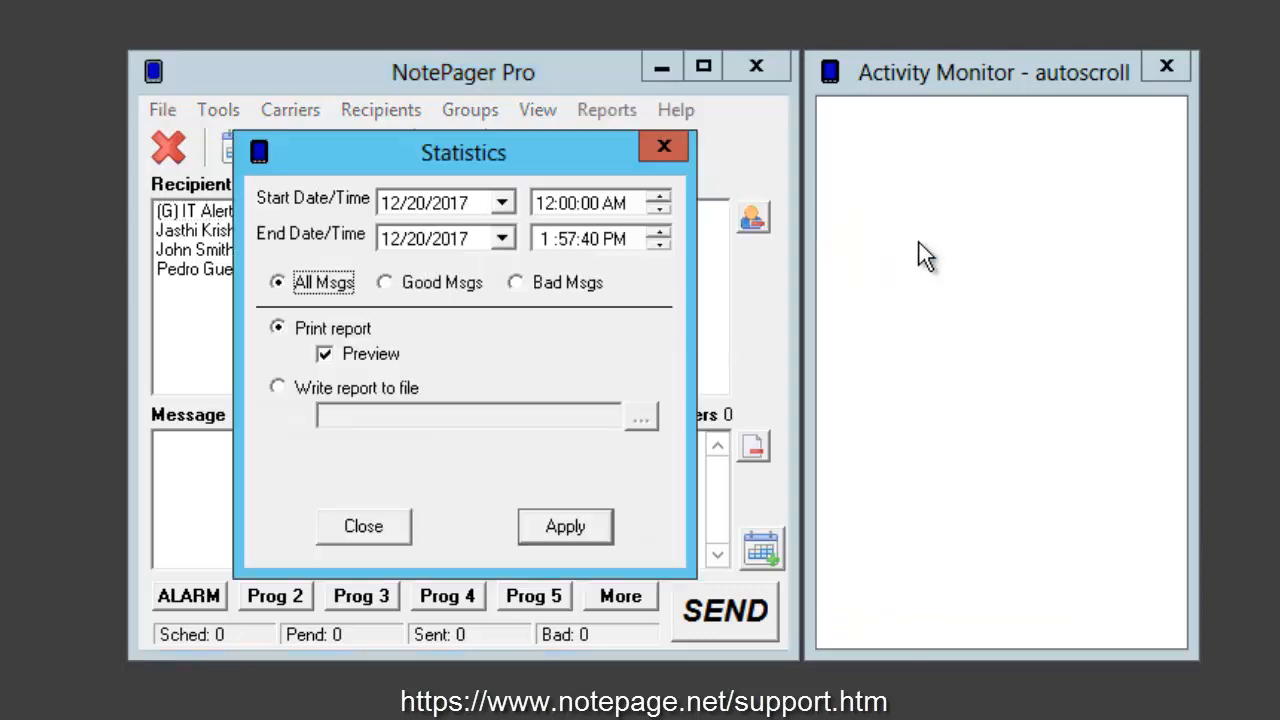
pyautogui.click(663, 150)
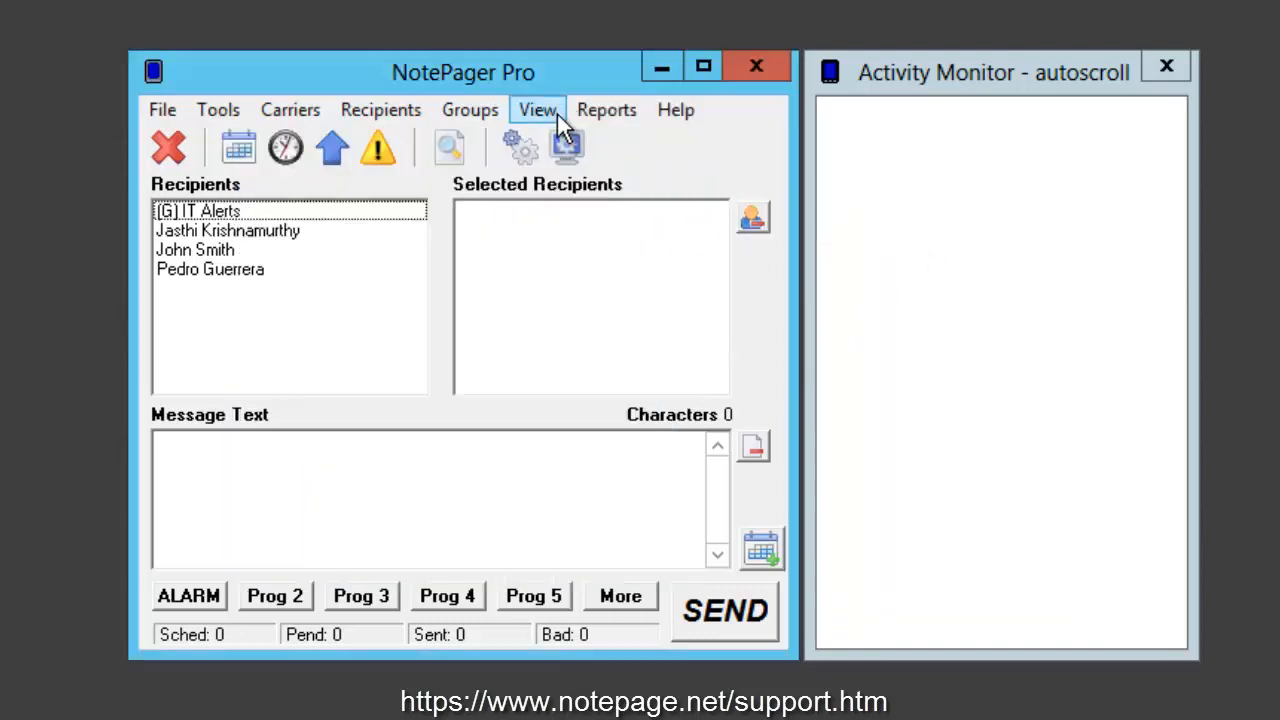
# Step: View the statistics report options by carrier and by date/time in turn, closing each
pyautogui.click(610, 112)
pyautogui.moveTo(645, 215)
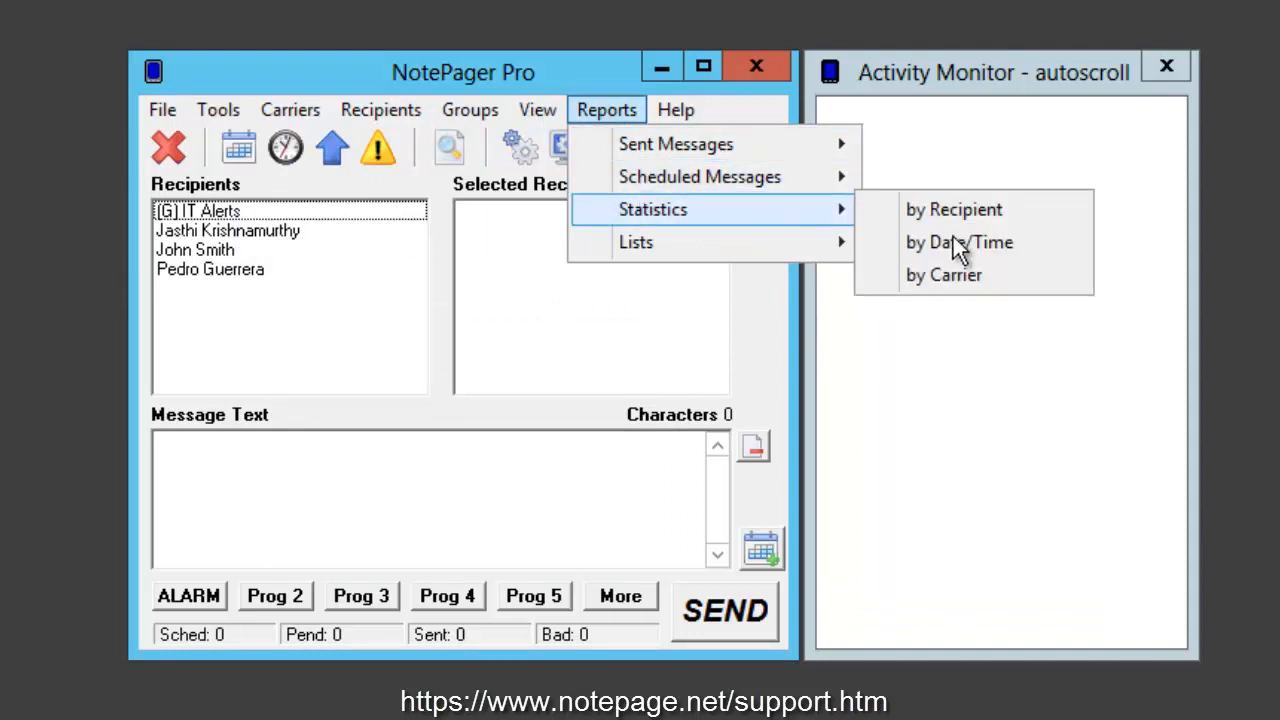
pyautogui.click(957, 245)
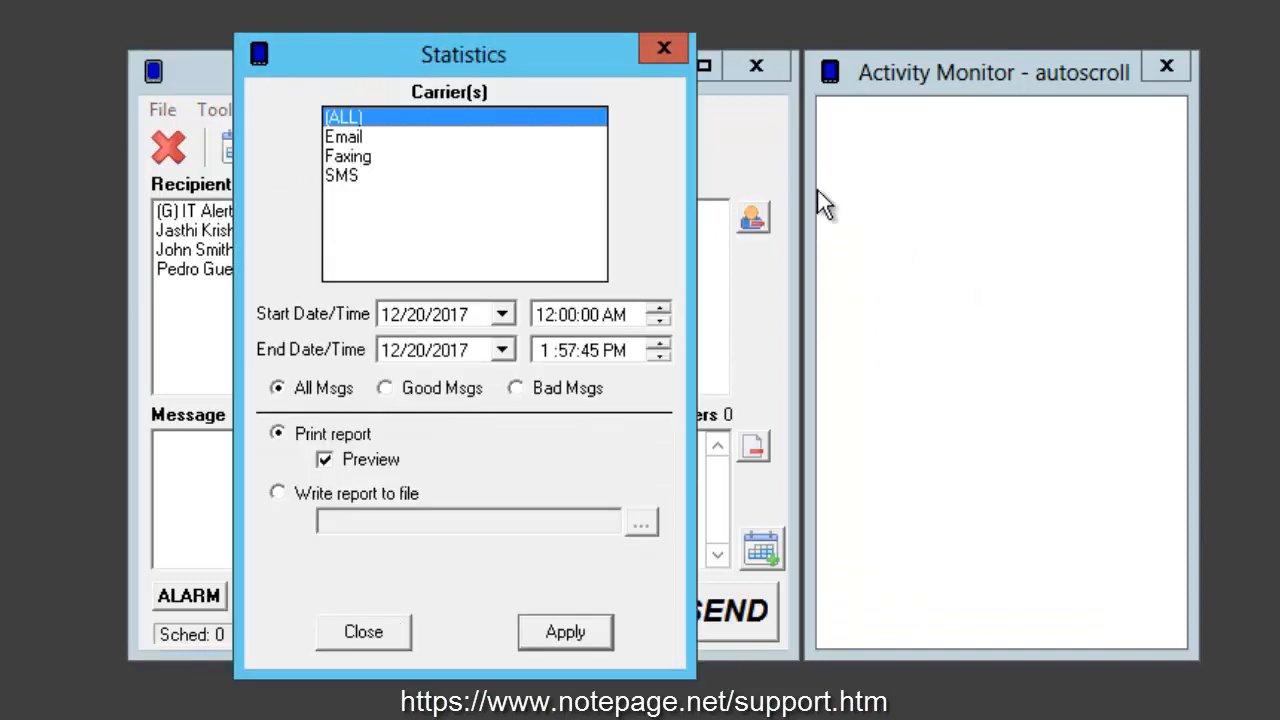
pyautogui.click(663, 48)
pyautogui.click(610, 112)
pyautogui.moveTo(660, 218)
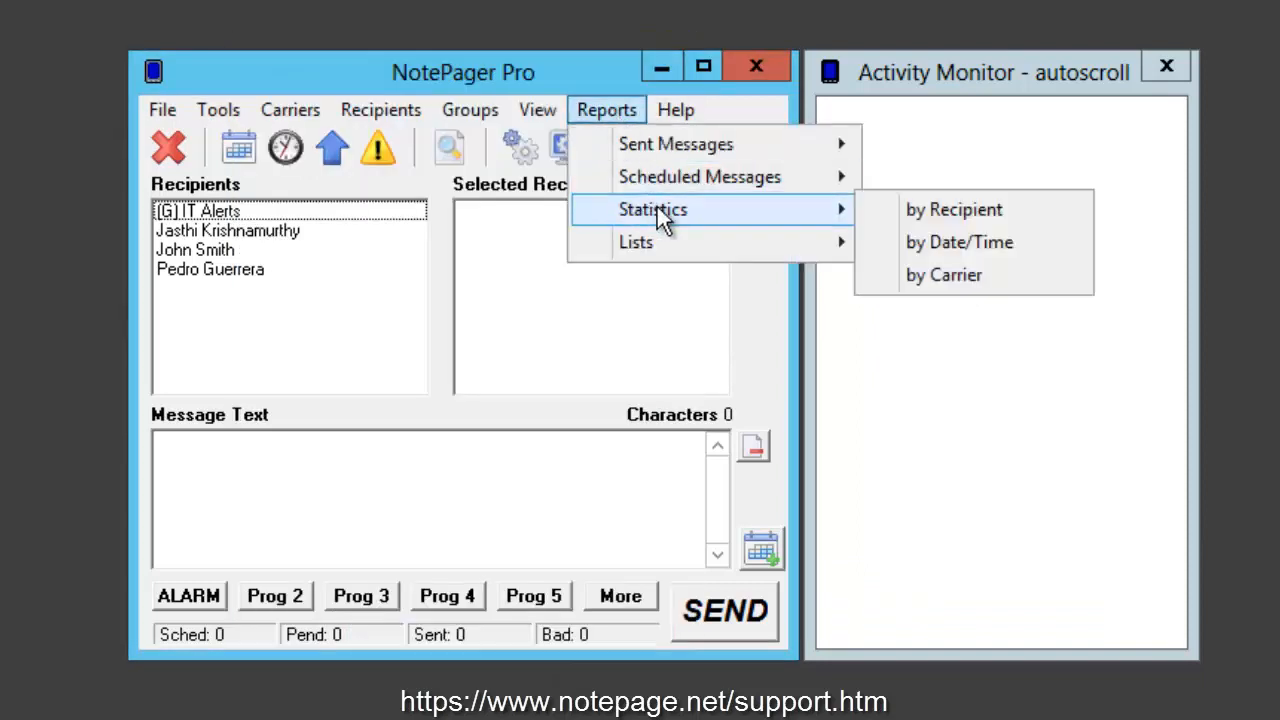
pyautogui.click(1016, 241)
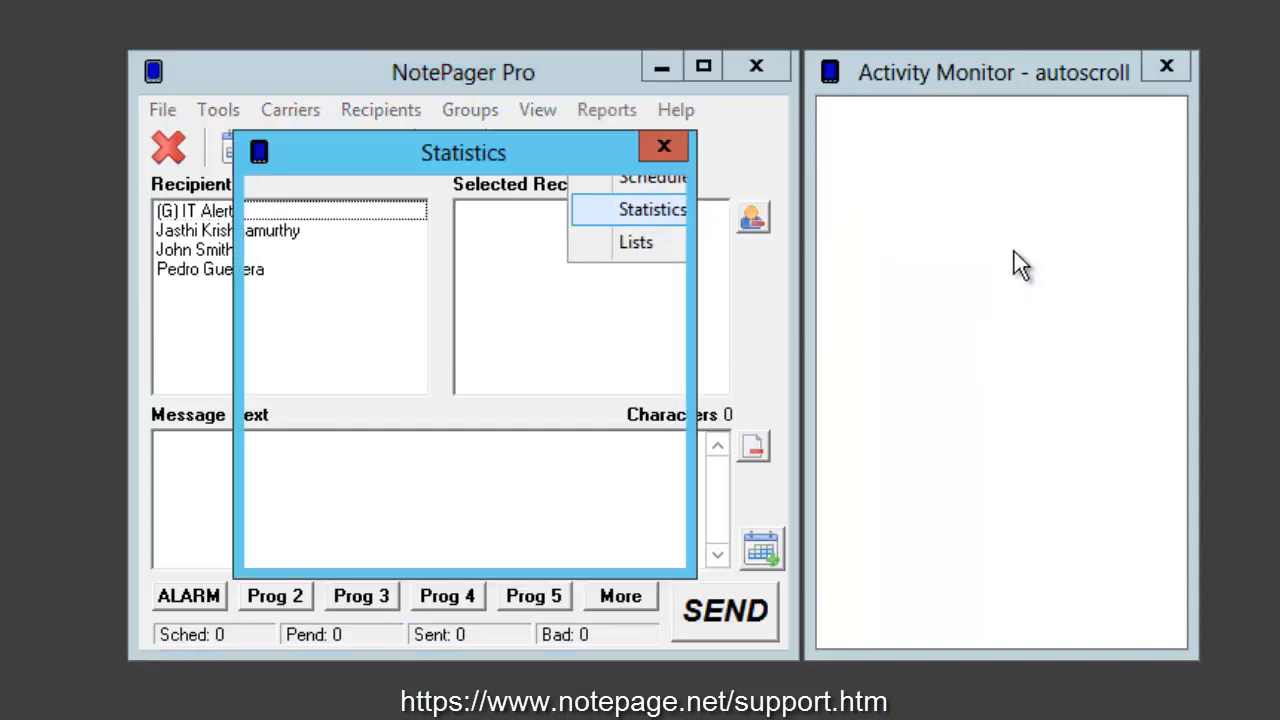
pyautogui.click(658, 150)
# Step: Reopen the statistics report by date/time and set its start date to 11/20/2017
pyautogui.click(606, 108)
pyautogui.moveTo(646, 205)
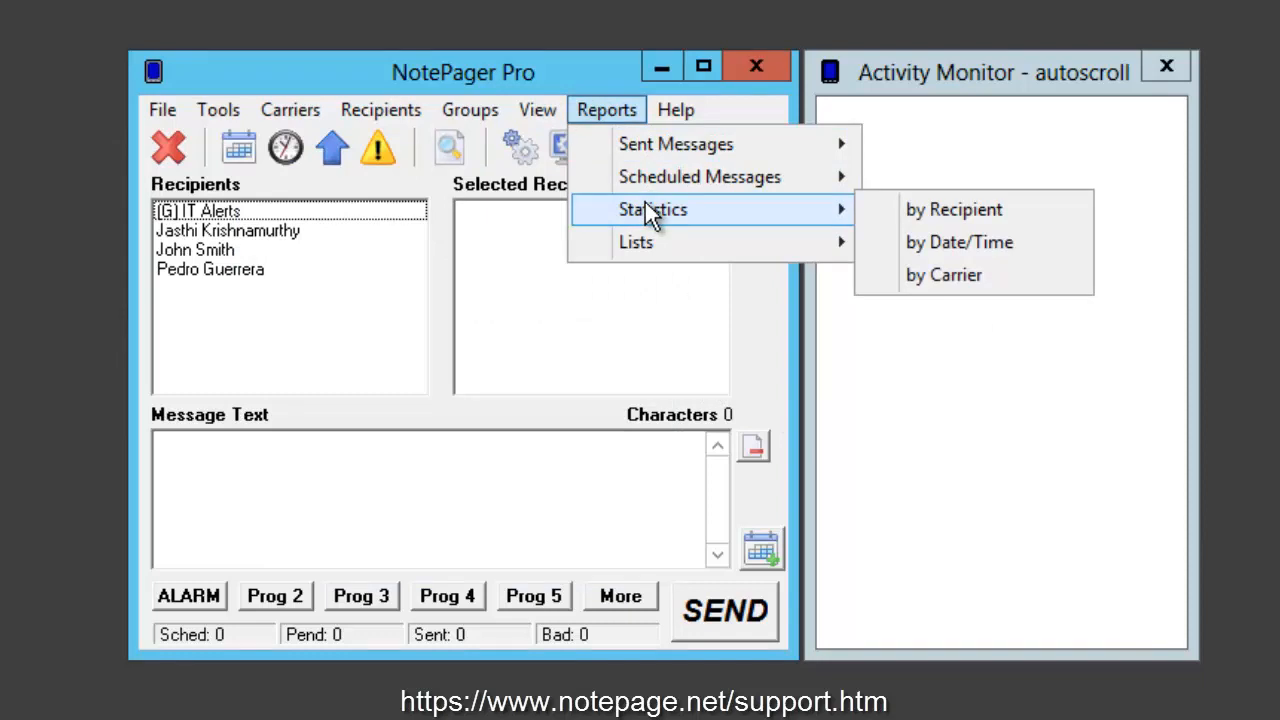
pyautogui.click(945, 255)
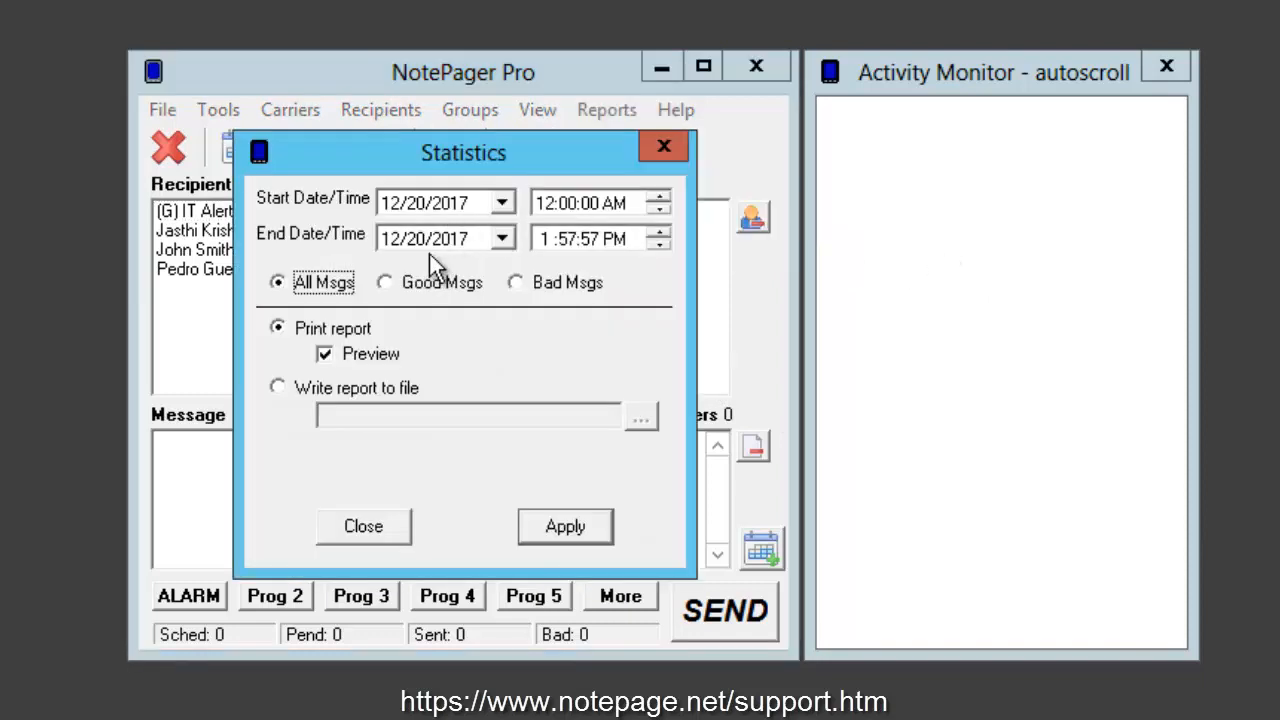
pyautogui.click(503, 202)
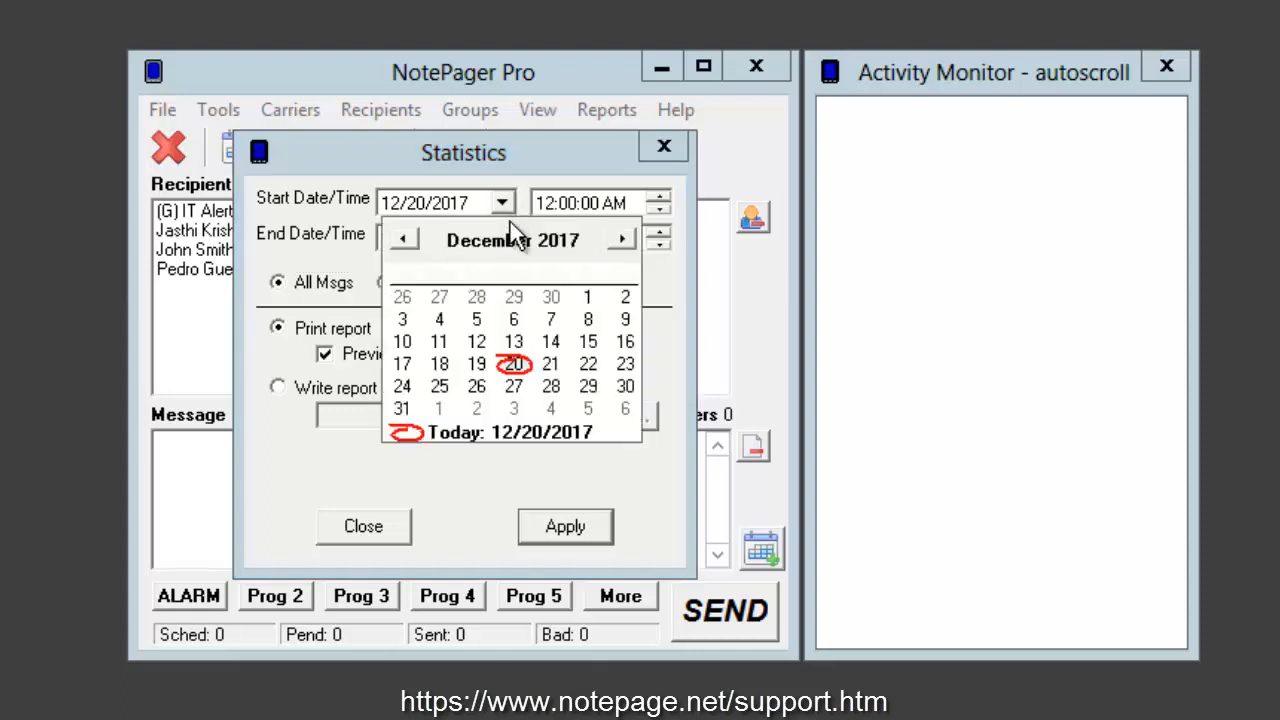
pyautogui.click(404, 240)
pyautogui.click(441, 364)
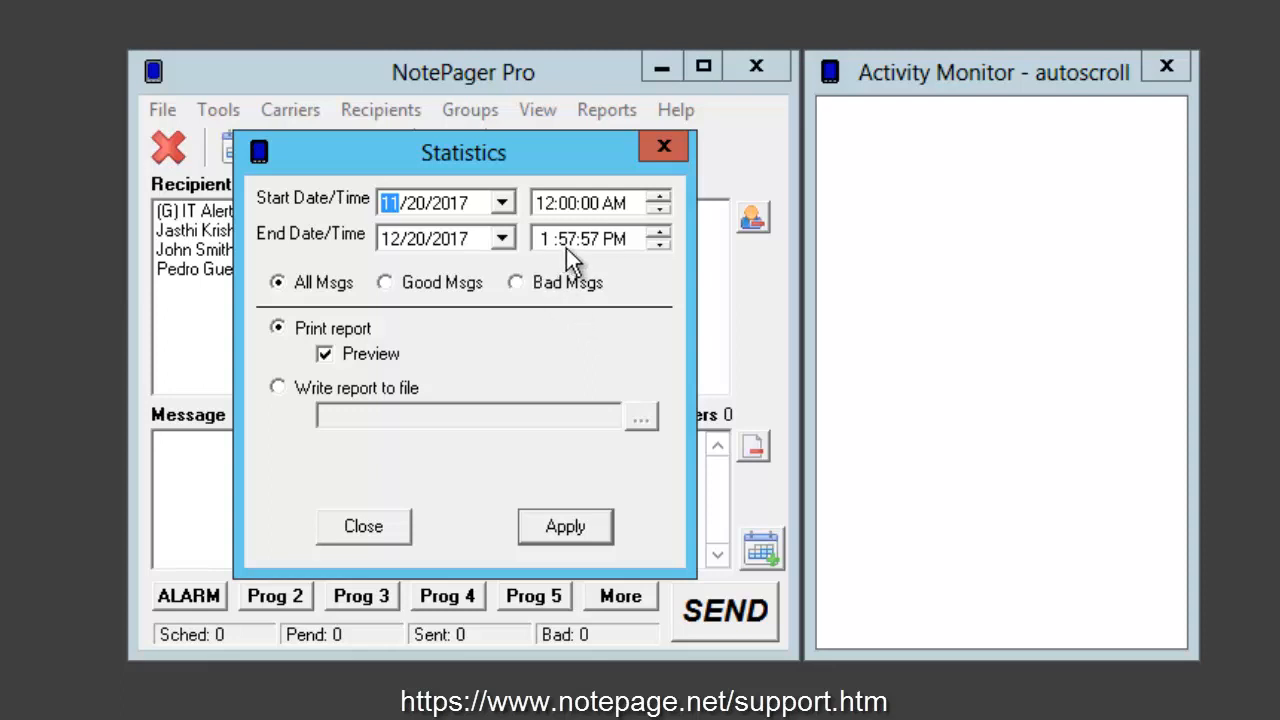
# Step: Try the All Msgs, Good Msgs and Bad Msgs filters for the statistics report and close it
pyautogui.click(318, 289)
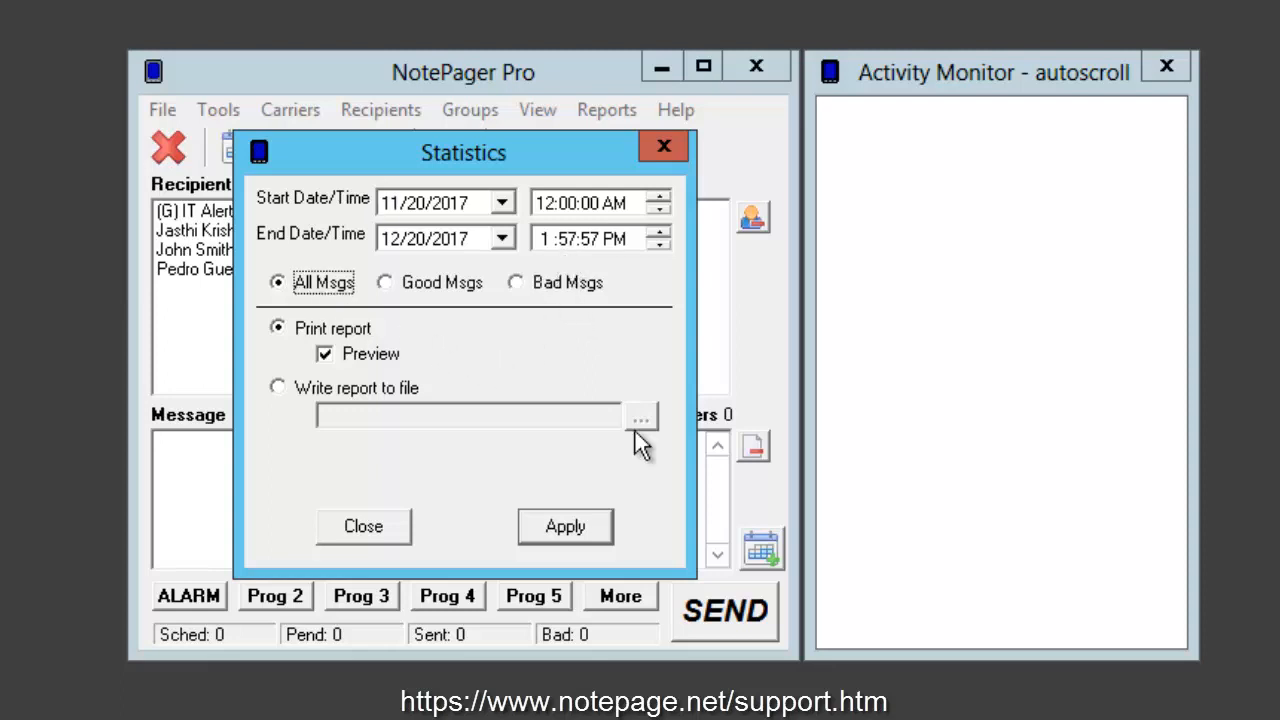
pyautogui.click(437, 296)
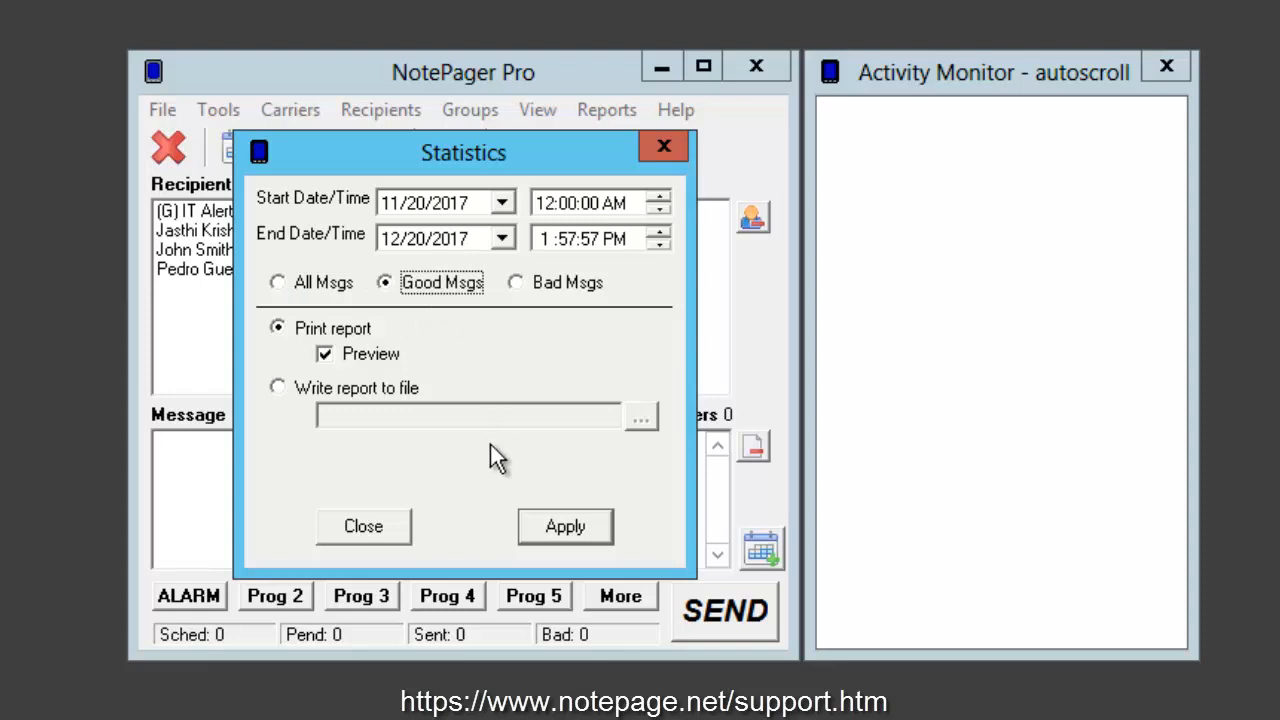
pyautogui.click(553, 290)
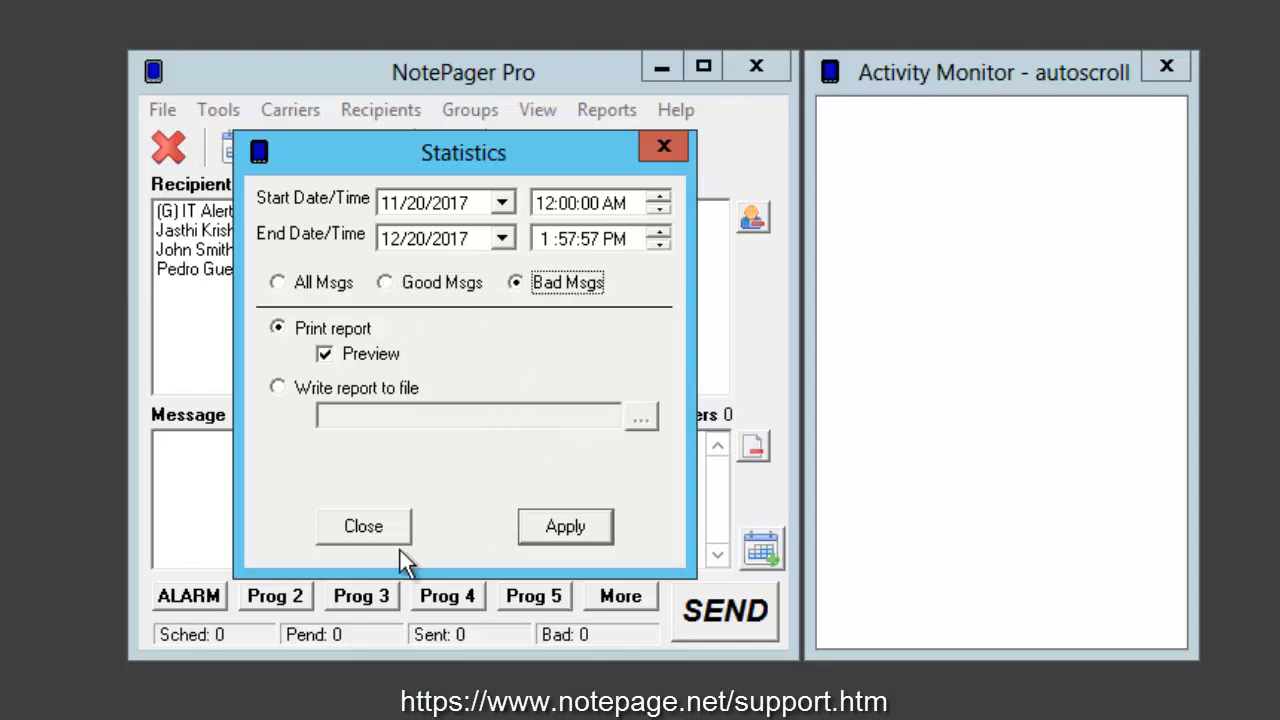
pyautogui.click(366, 528)
# Step: View the recipient list report options and close them
pyautogui.click(612, 110)
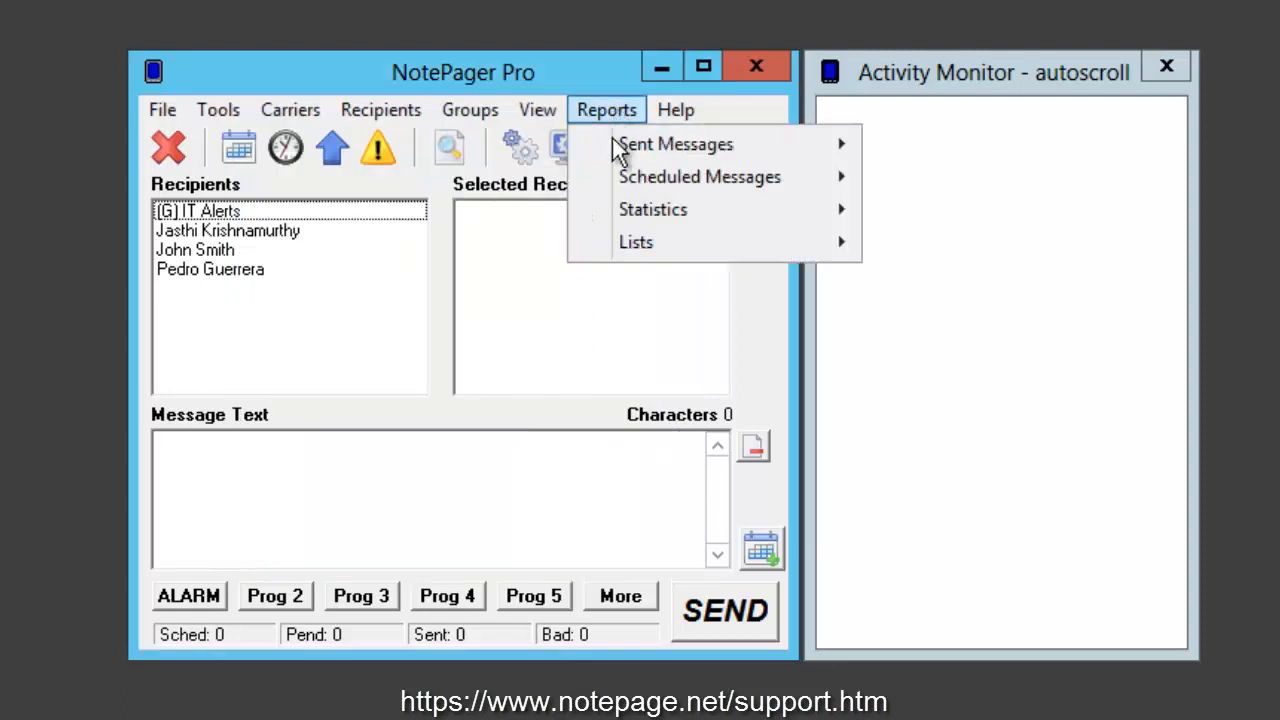
pyautogui.moveTo(638, 248)
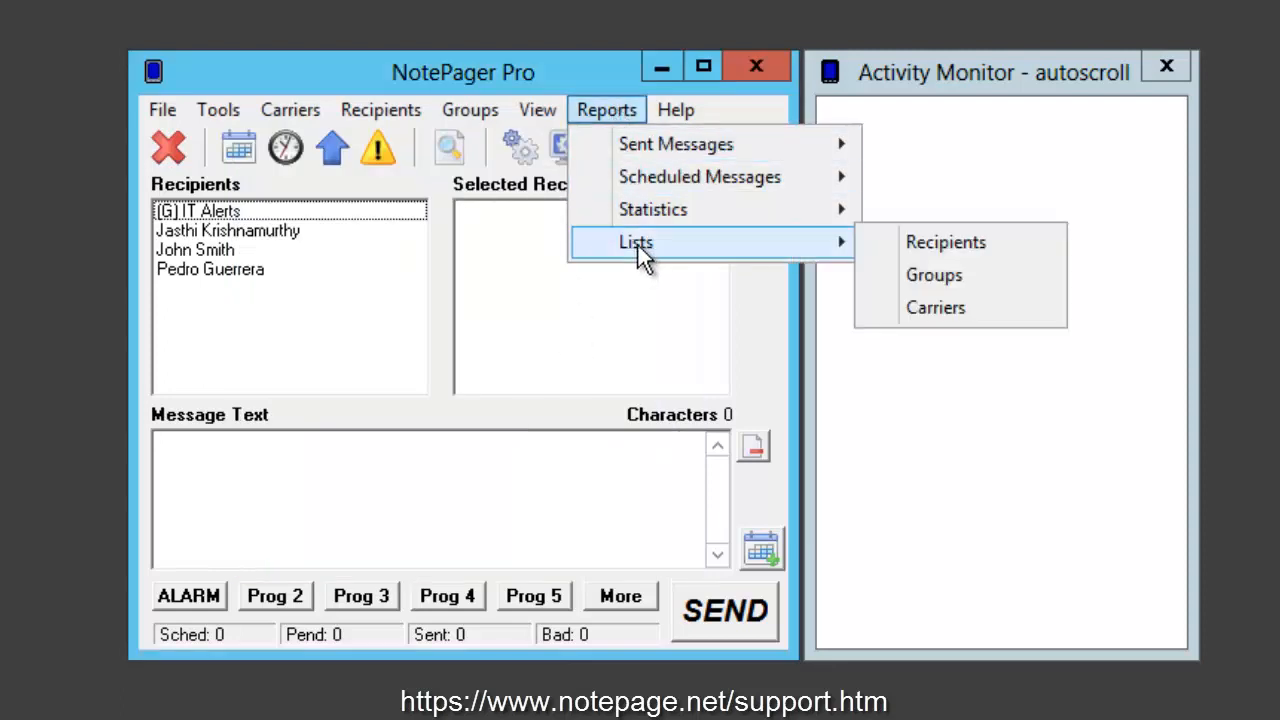
pyautogui.click(947, 244)
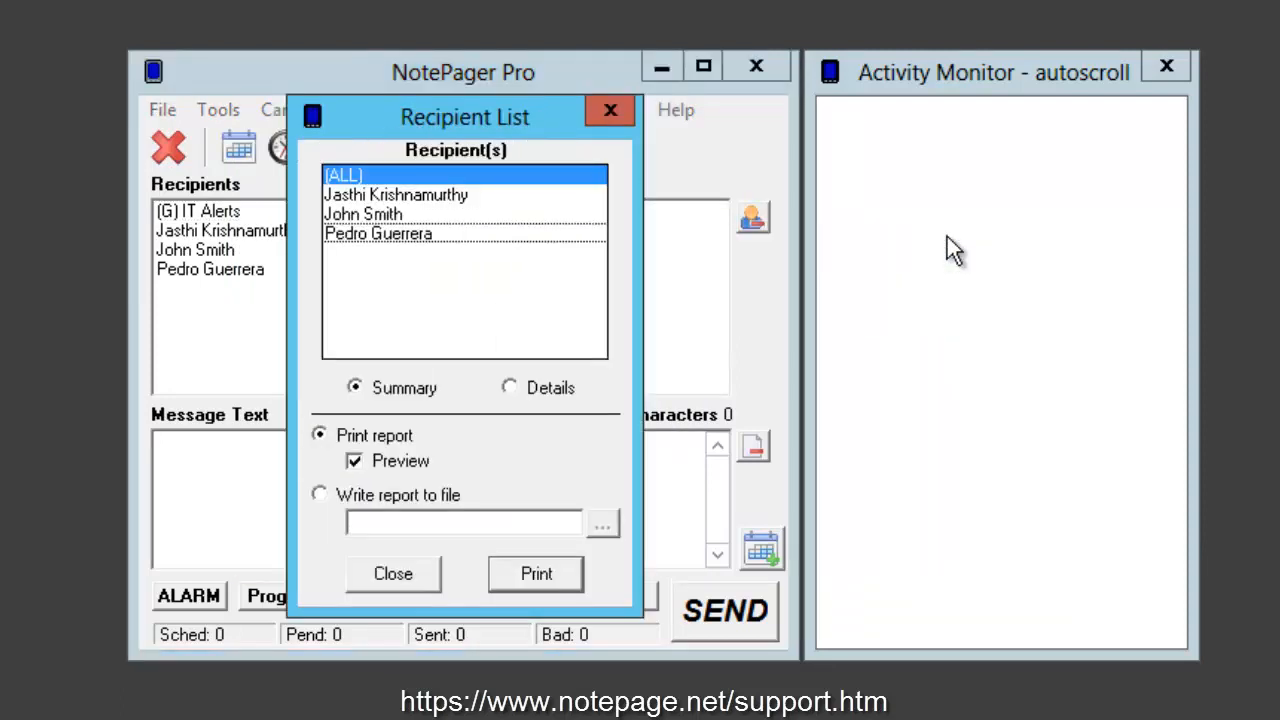
pyautogui.click(612, 110)
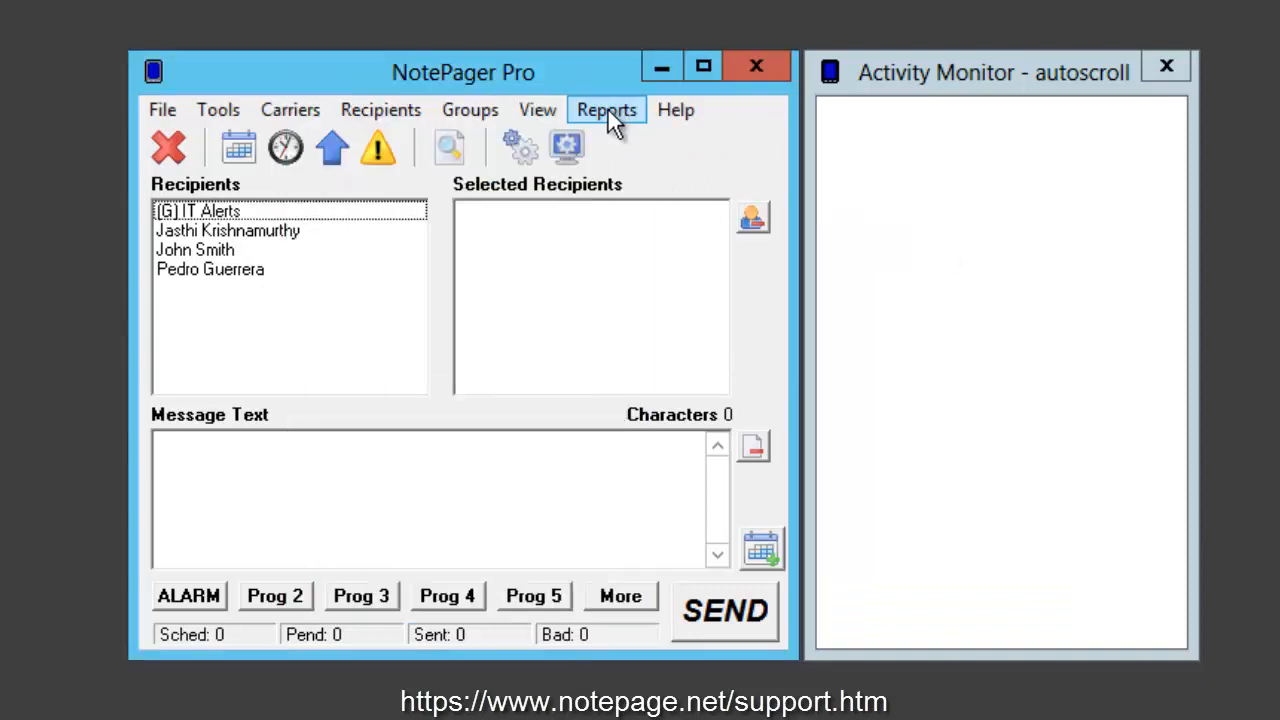
# Step: View the group list report options and close them
pyautogui.click(608, 110)
pyautogui.moveTo(813, 247)
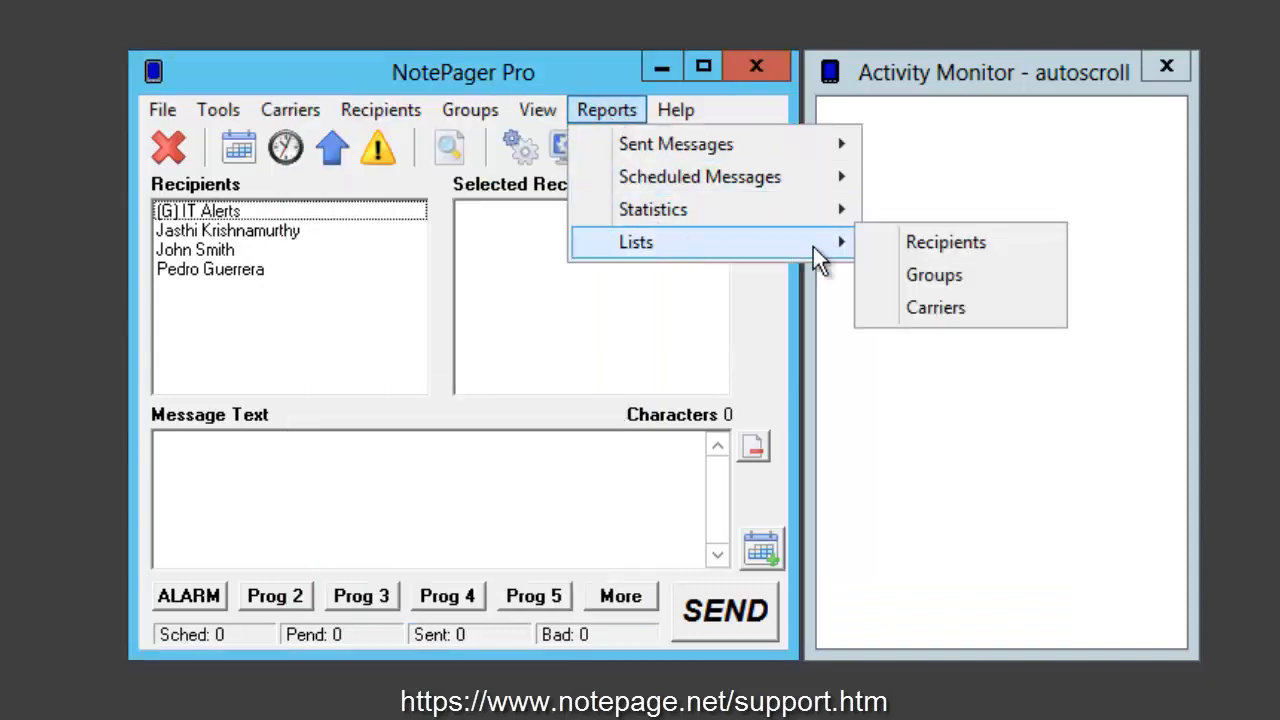
pyautogui.click(986, 278)
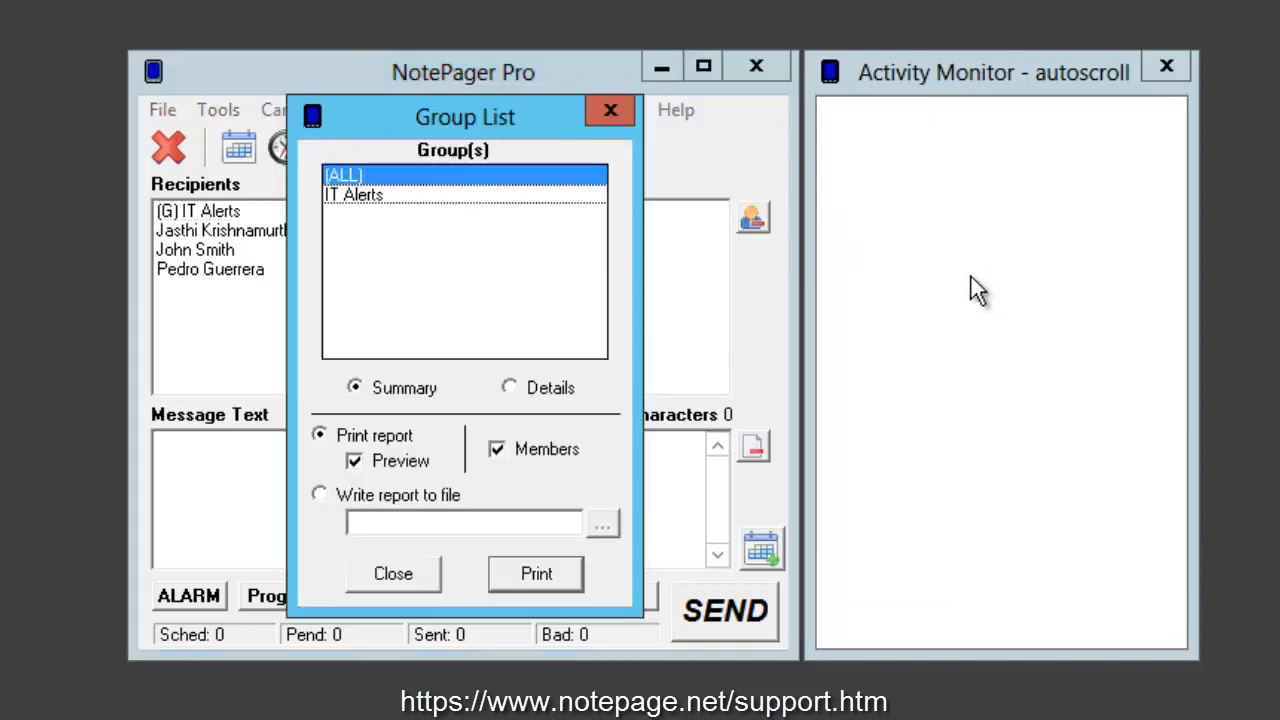
pyautogui.click(610, 114)
# Step: Open the carrier list report options
pyautogui.click(591, 112)
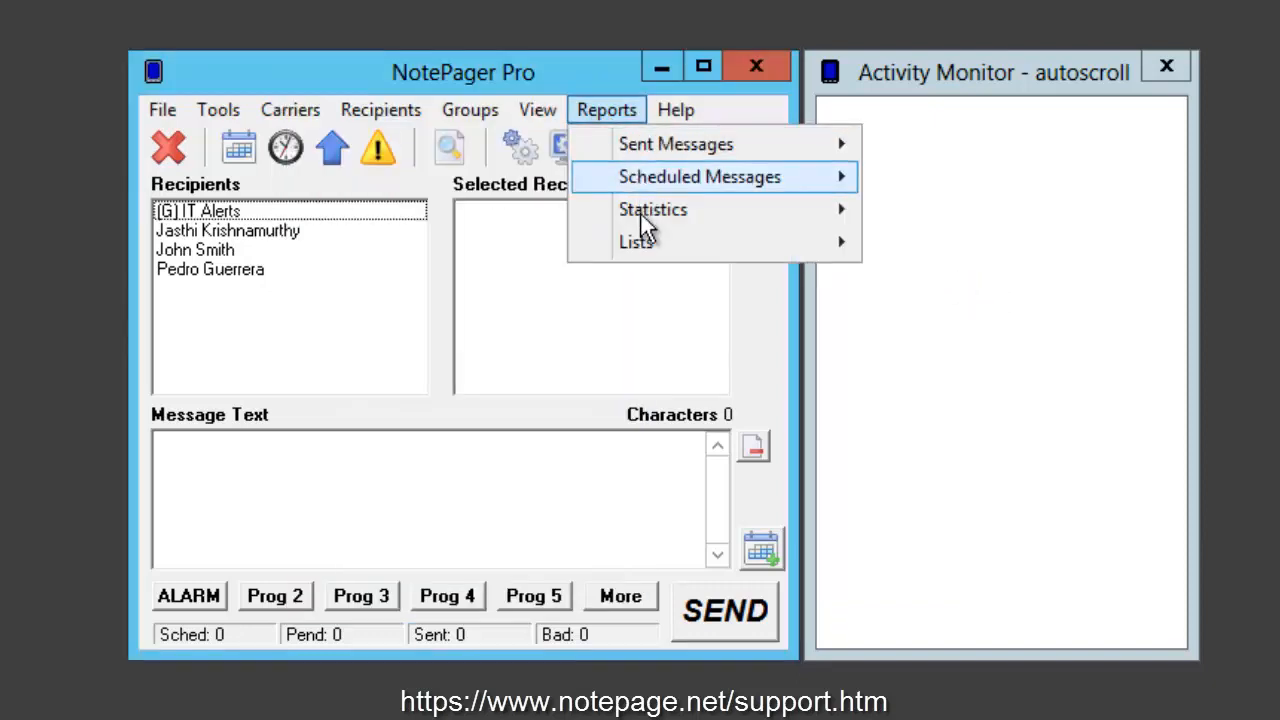
pyautogui.moveTo(814, 252)
pyautogui.click(907, 312)
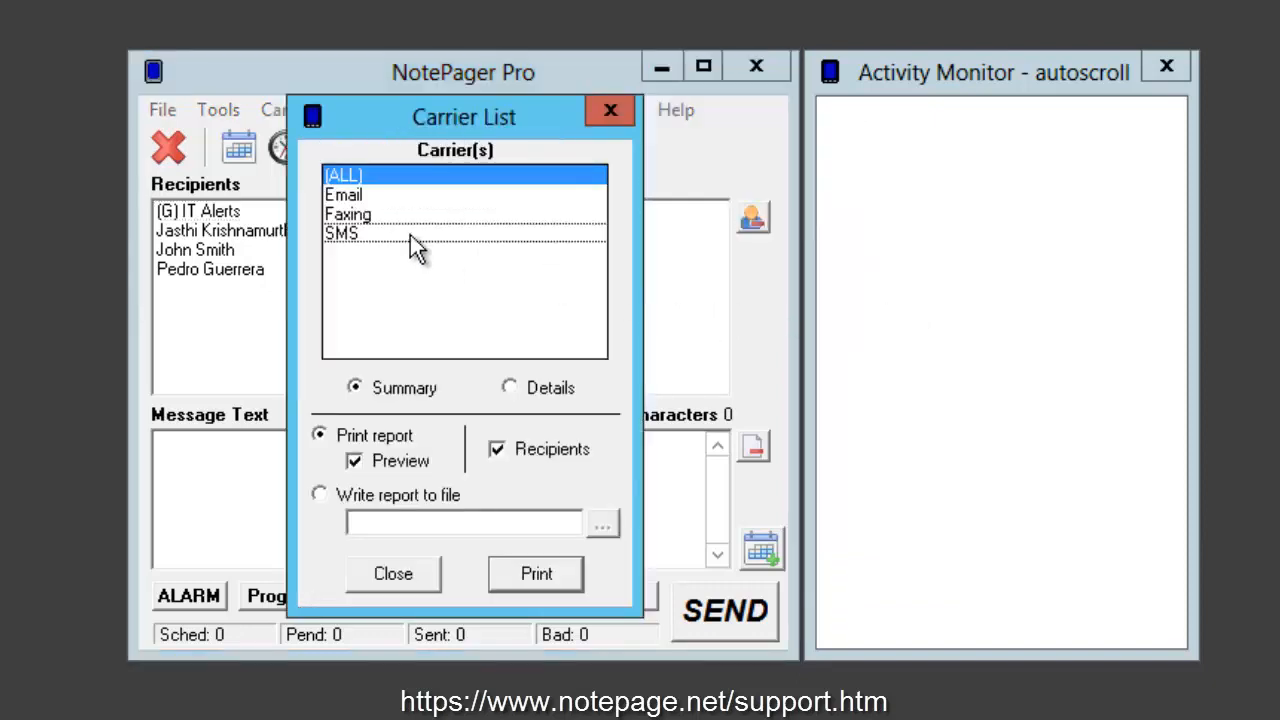